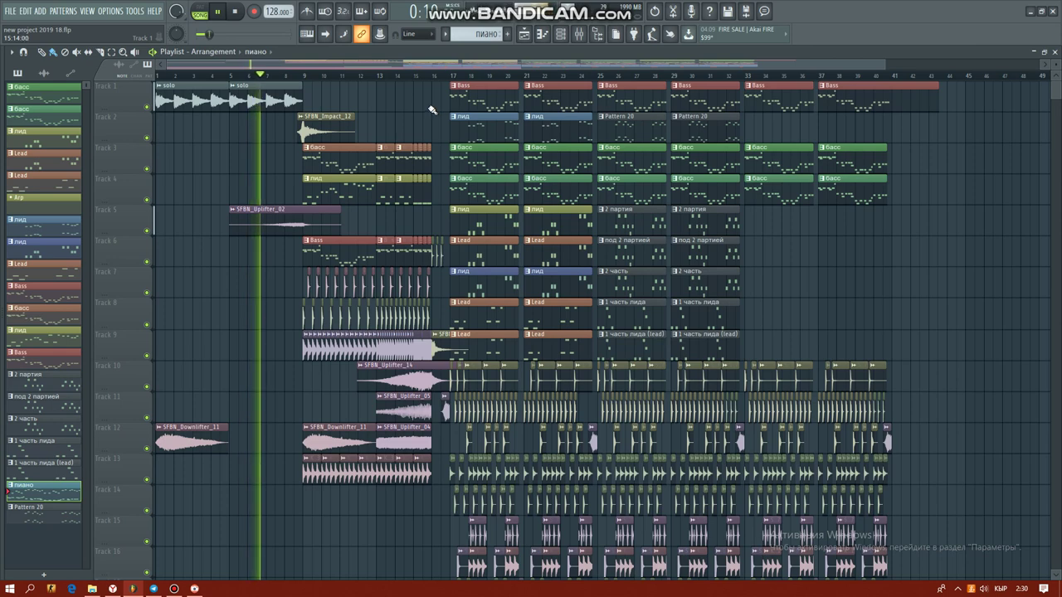
- Review the arrangement's tracks from the first one down to the automation clips during playback, and stop the song
{"action": "scroll", "coordinate": [425, 113], "scroll_direction": "down", "scroll_amount": 1}
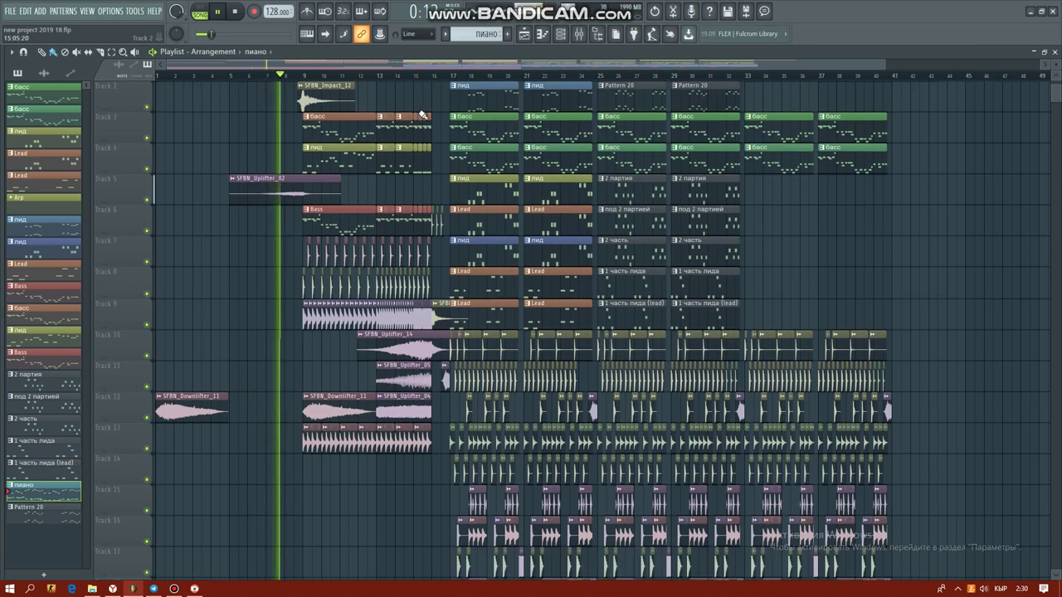
{"action": "scroll", "coordinate": [596, 270], "scroll_direction": "down", "scroll_amount": 1}
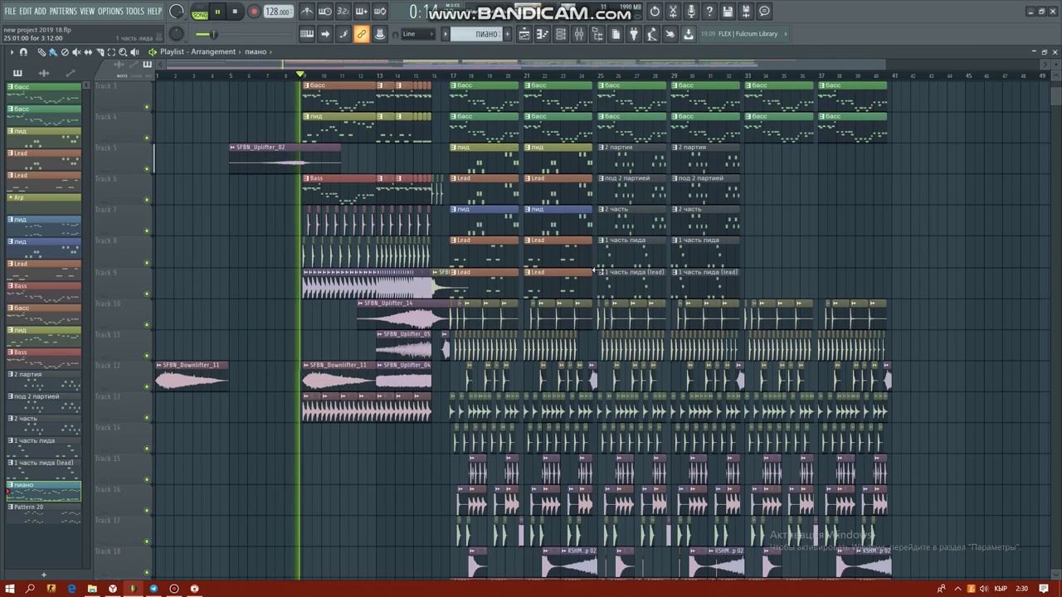
{"action": "scroll", "coordinate": [595, 271], "scroll_direction": "down", "scroll_amount": 1}
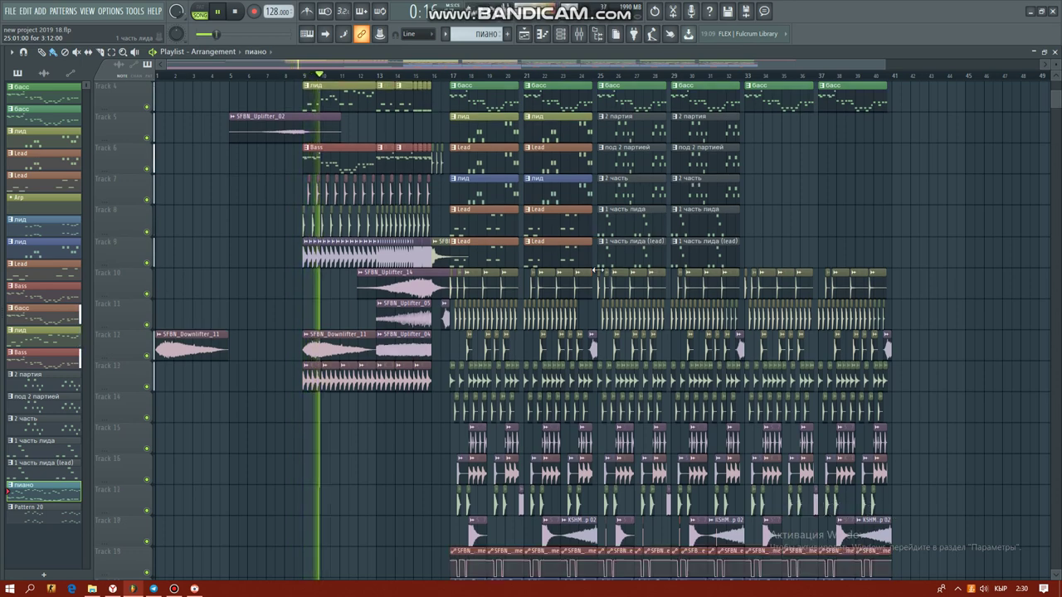
{"action": "scroll", "coordinate": [597, 270], "scroll_direction": "down", "scroll_amount": 1}
{"action": "scroll", "coordinate": [597, 271], "scroll_direction": "down", "scroll_amount": 1}
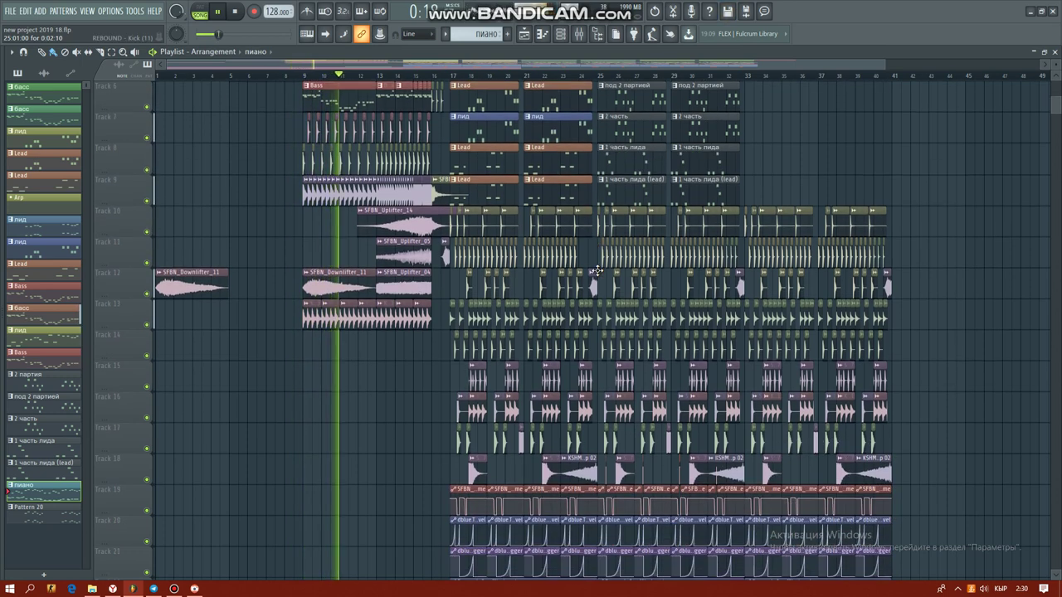
{"action": "scroll", "coordinate": [595, 271], "scroll_direction": "down", "scroll_amount": 3}
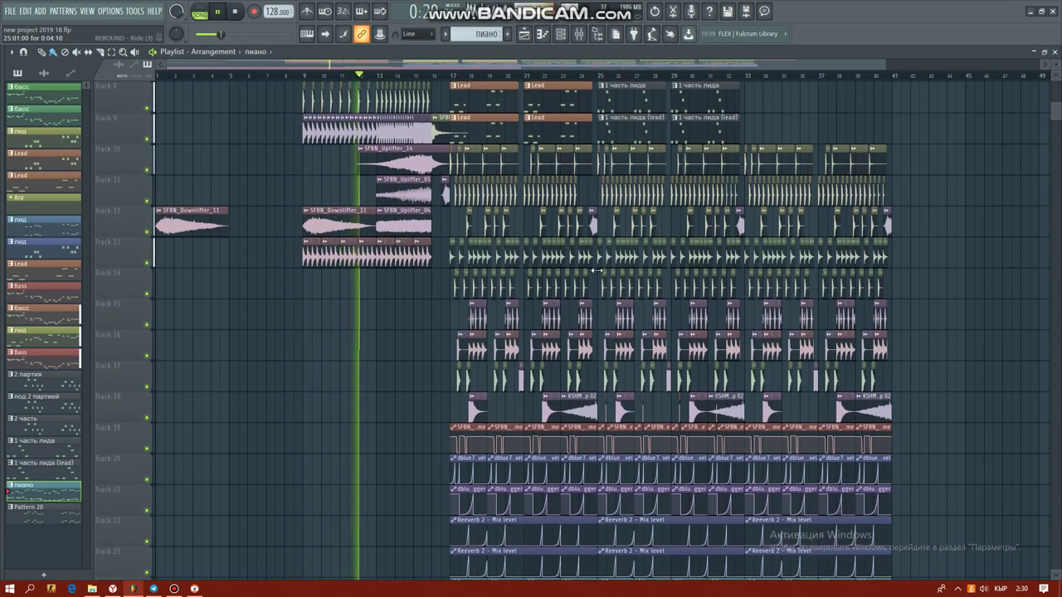
{"action": "scroll", "coordinate": [596, 271], "scroll_direction": "down", "scroll_amount": 2}
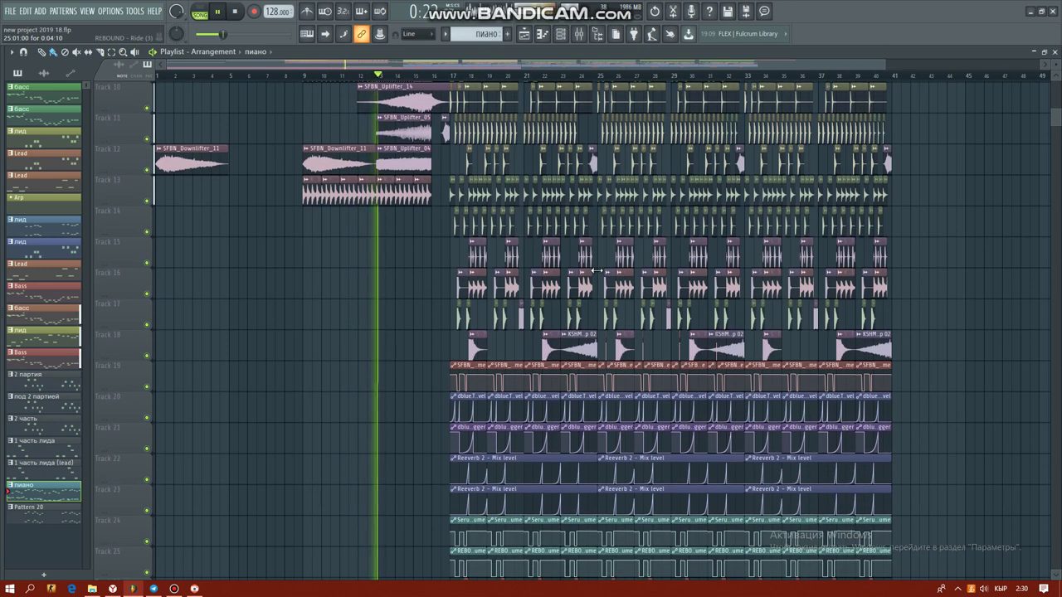
{"action": "scroll", "coordinate": [596, 271], "scroll_direction": "down", "scroll_amount": 4}
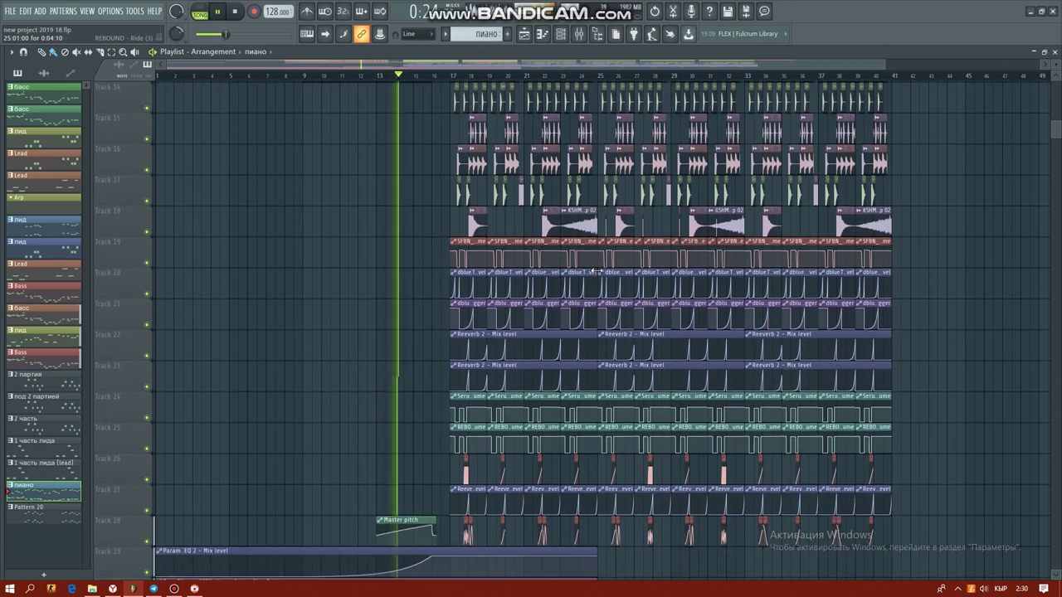
{"action": "scroll", "coordinate": [596, 271], "scroll_direction": "down", "scroll_amount": 5}
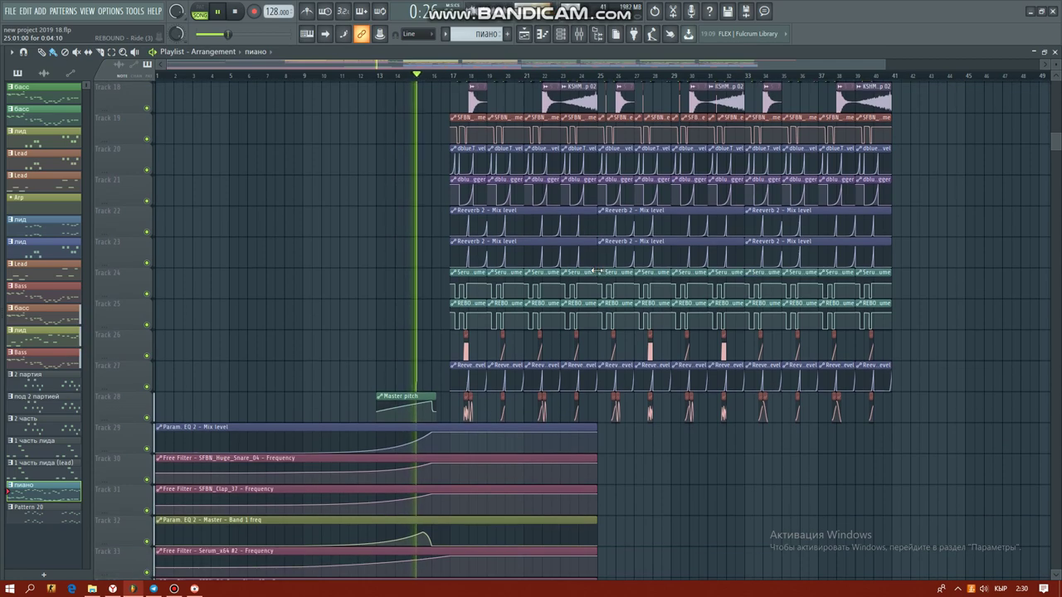
{"action": "scroll", "coordinate": [596, 271], "scroll_direction": "down", "scroll_amount": 2}
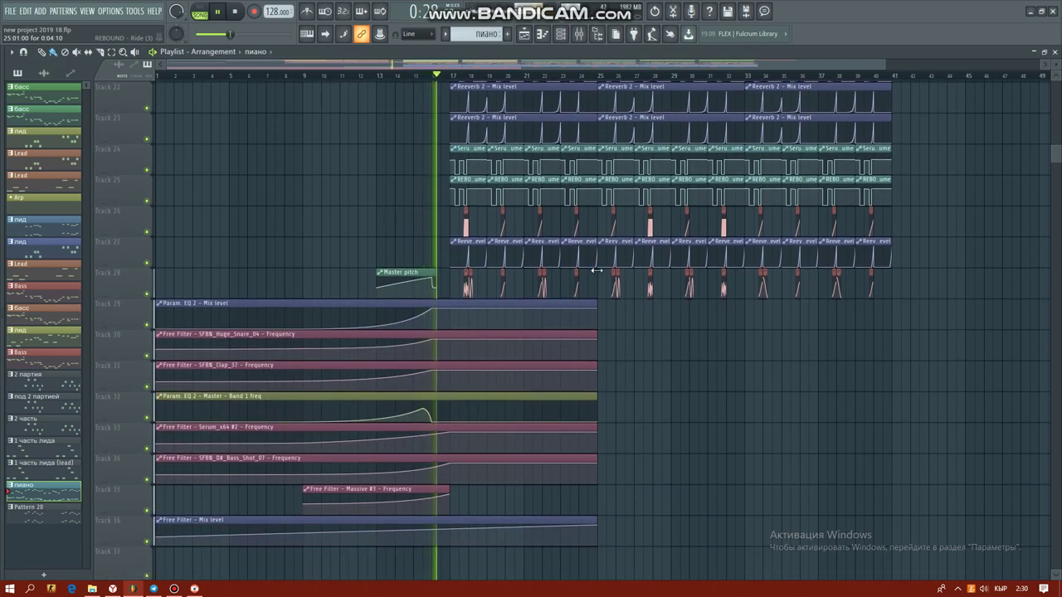
{"action": "scroll", "coordinate": [596, 270], "scroll_direction": "up", "scroll_amount": 1}
{"action": "scroll", "coordinate": [596, 271], "scroll_direction": "up", "scroll_amount": 8}
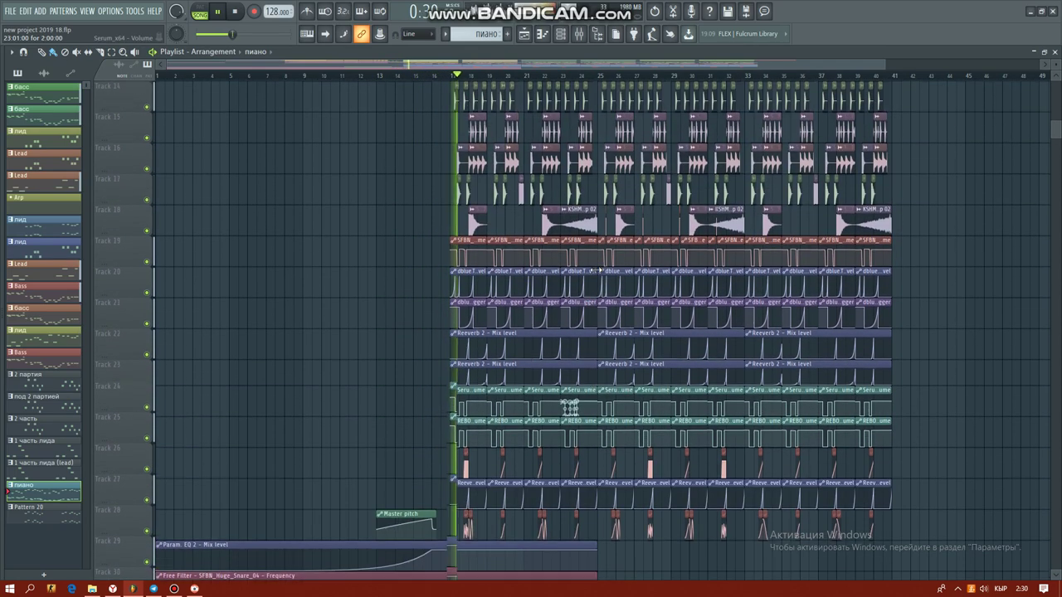
{"action": "scroll", "coordinate": [596, 271], "scroll_direction": "up", "scroll_amount": 9}
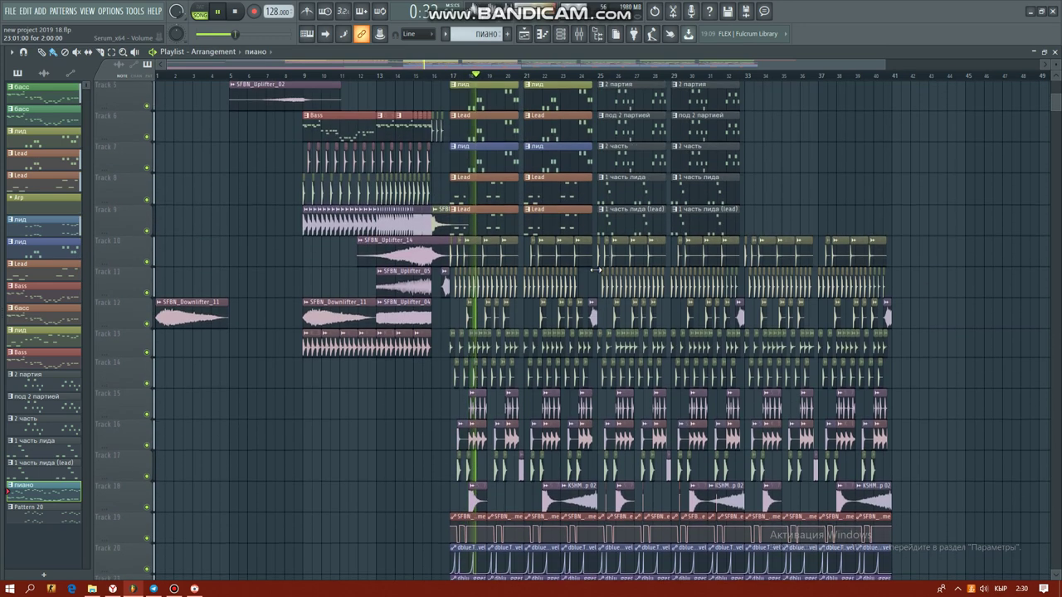
{"action": "scroll", "coordinate": [596, 271], "scroll_direction": "up", "scroll_amount": 3}
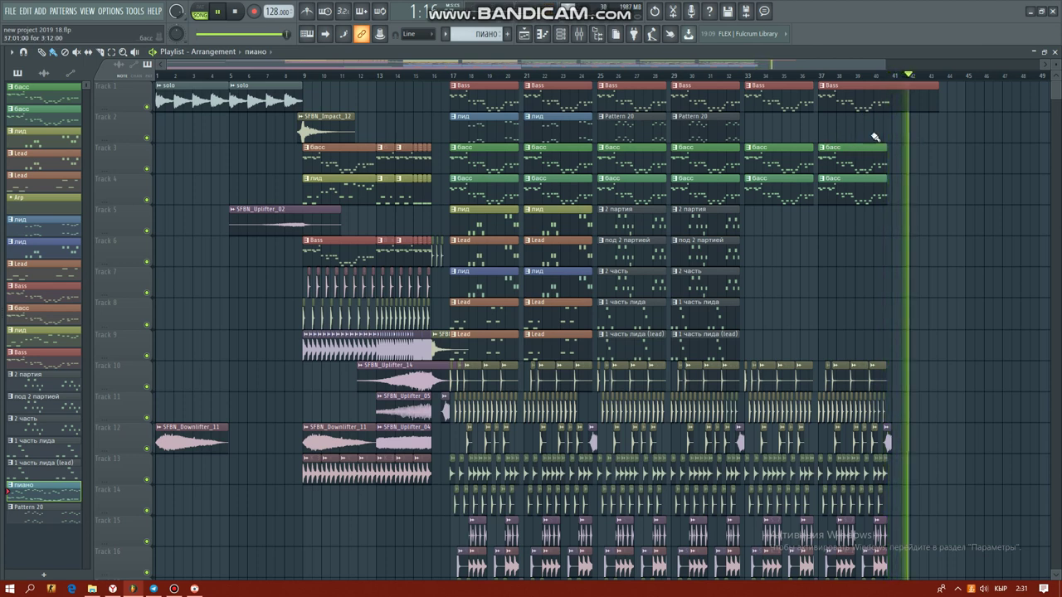
{"action": "key", "text": "space"}
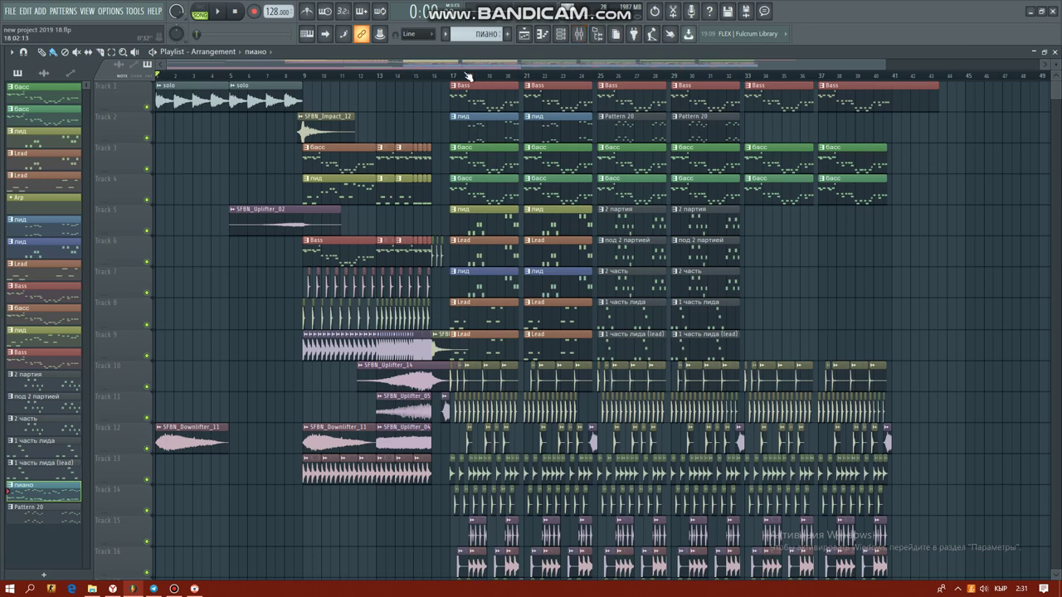
- Place the playhead at bar 17, solo track 1, and unmute automation tracks 19 to 25
{"action": "scroll", "coordinate": [457, 79], "scroll_direction": "up", "scroll_amount": 2}
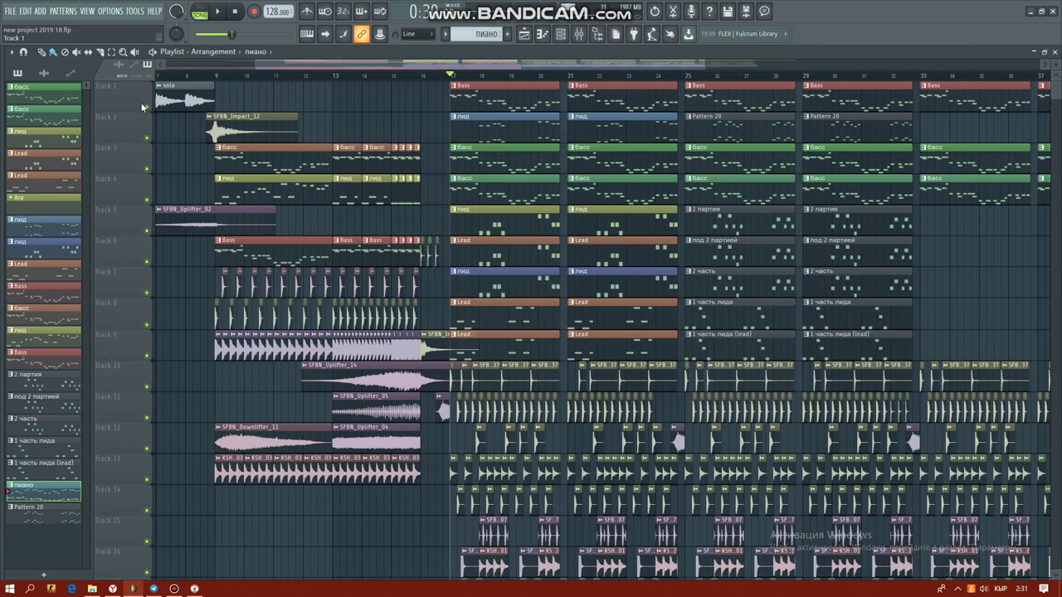
{"action": "scroll", "coordinate": [467, 105], "scroll_direction": "down", "scroll_amount": 10}
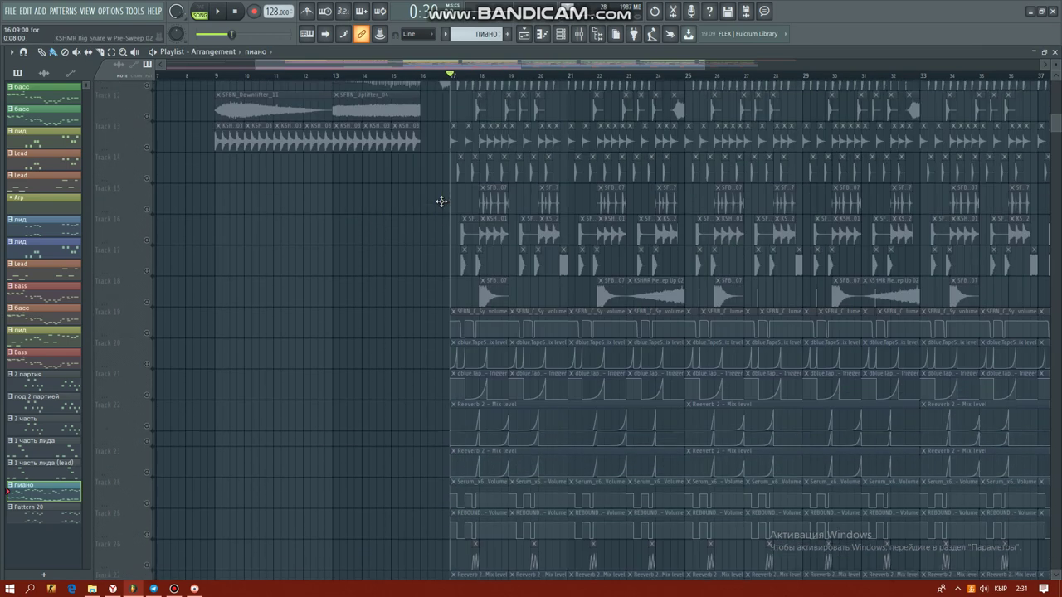
{"action": "left_click_drag", "start_coordinate": [143, 383], "coordinate": [155, 423]}
{"action": "left_click", "coordinate": [147, 326]}
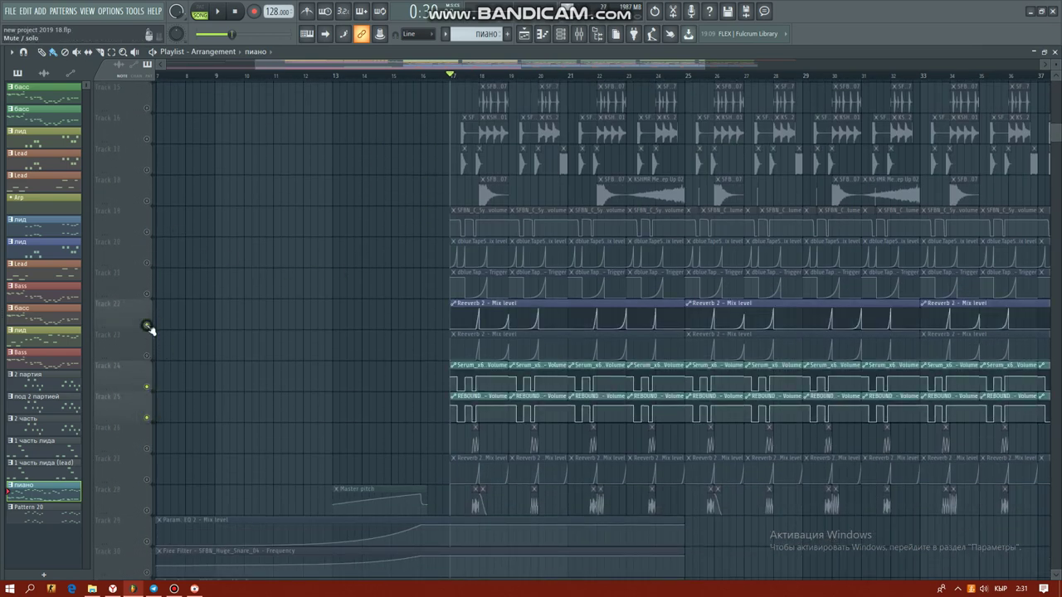
{"action": "left_click", "coordinate": [147, 356]}
{"action": "left_click", "coordinate": [150, 293]}
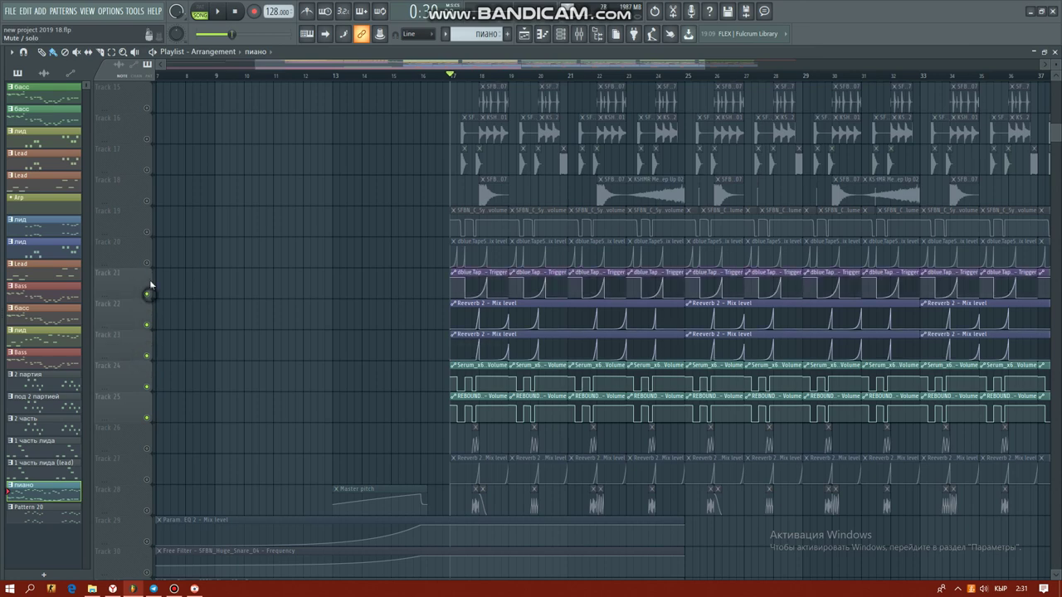
{"action": "left_click", "coordinate": [149, 264]}
{"action": "left_click", "coordinate": [145, 233]}
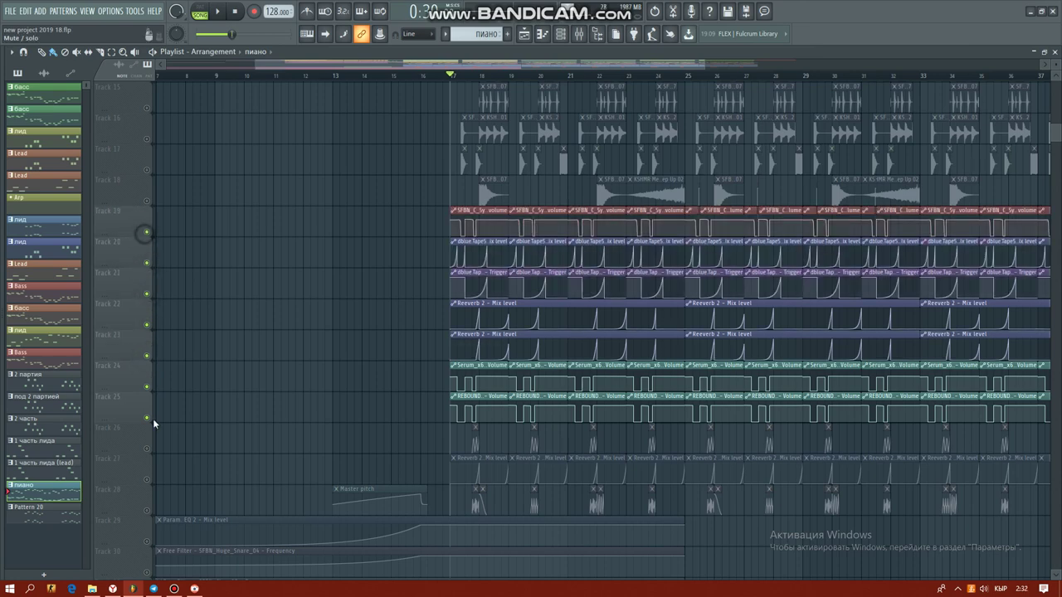
- Unmute tracks 26, 27 and 28
{"action": "left_click", "coordinate": [151, 450]}
{"action": "scroll", "coordinate": [308, 375], "scroll_direction": "up", "scroll_amount": 3}
{"action": "scroll", "coordinate": [304, 374], "scroll_direction": "down", "scroll_amount": 5}
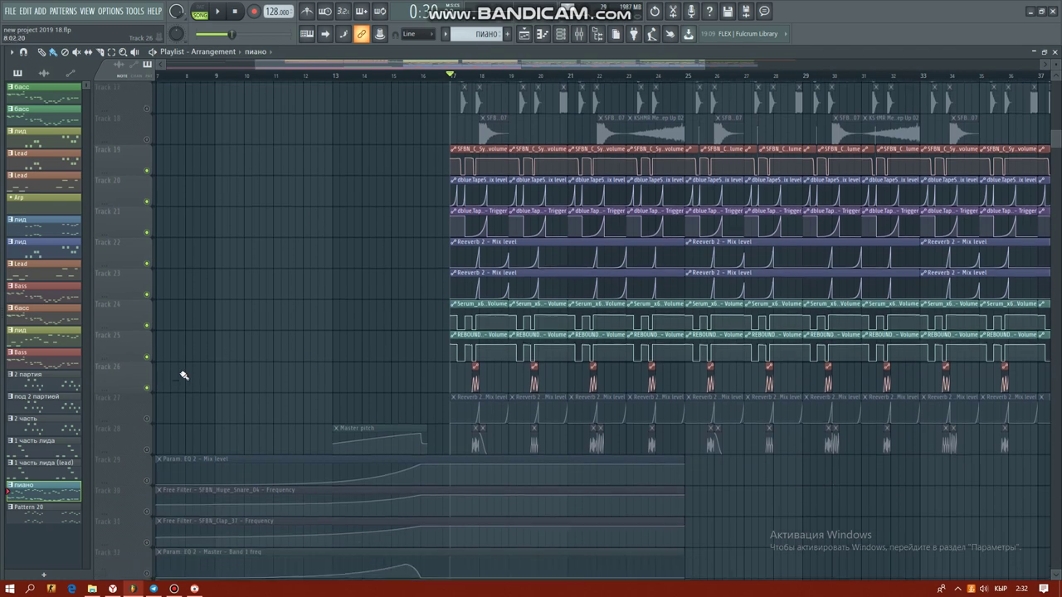
{"action": "left_click", "coordinate": [148, 417]}
{"action": "left_click", "coordinate": [147, 449]}
- Unmute tracks 3 and 4 and play the bass parts from bar 17
{"action": "scroll", "coordinate": [257, 379], "scroll_direction": "up", "scroll_amount": 8}
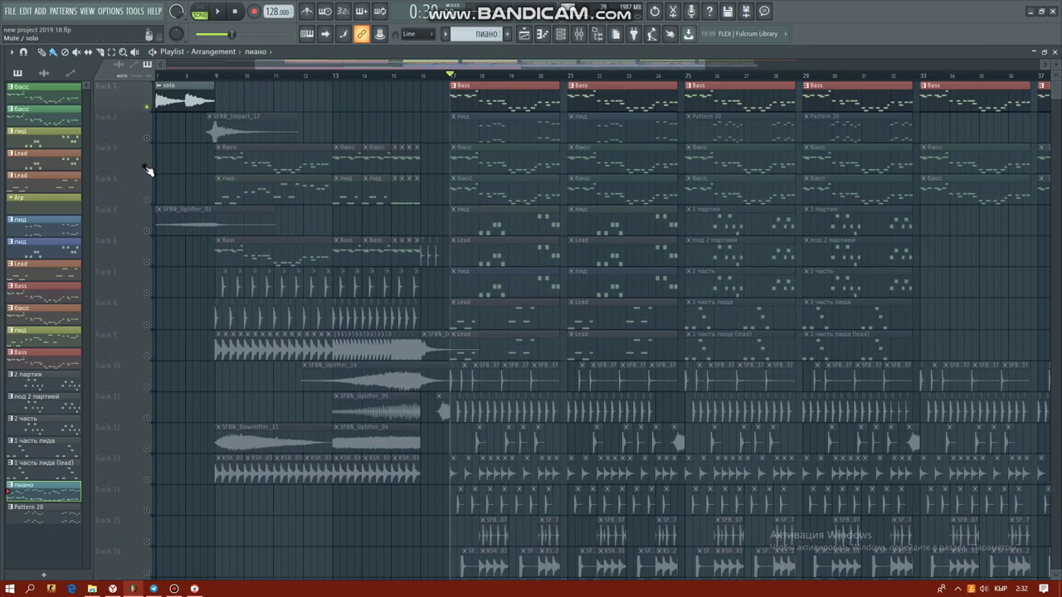
{"action": "left_click", "coordinate": [146, 169]}
{"action": "left_click", "coordinate": [147, 199]}
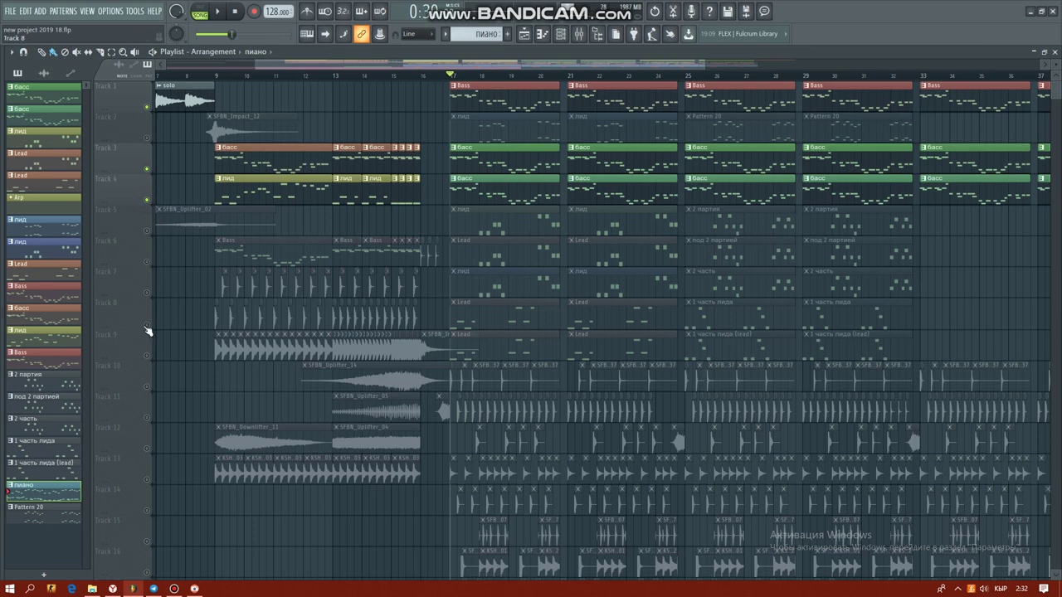
{"action": "key", "text": "space"}
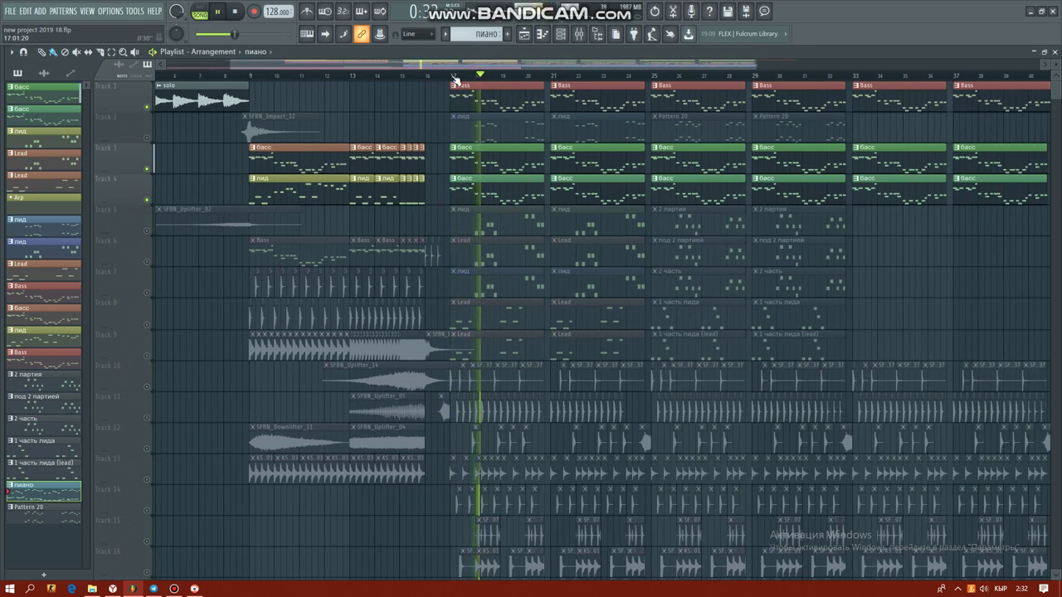
- Examine the active bass clips and their automation tracks while the section plays
{"action": "scroll", "coordinate": [506, 223], "scroll_direction": "down", "scroll_amount": 6}
{"action": "scroll", "coordinate": [509, 225], "scroll_direction": "down", "scroll_amount": 2}
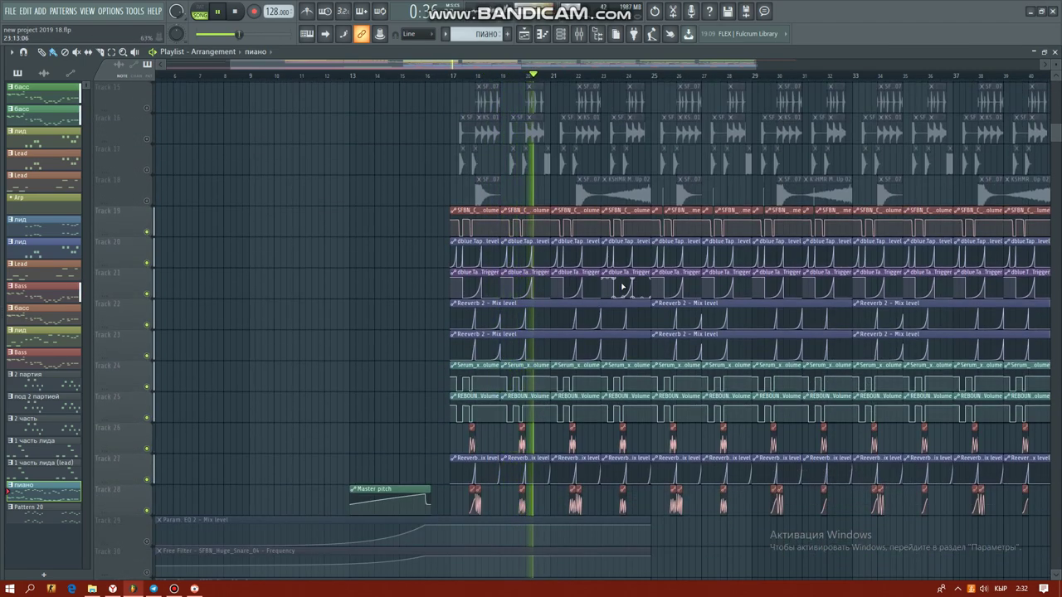
{"action": "scroll", "coordinate": [626, 282], "scroll_direction": "up", "scroll_amount": 7}
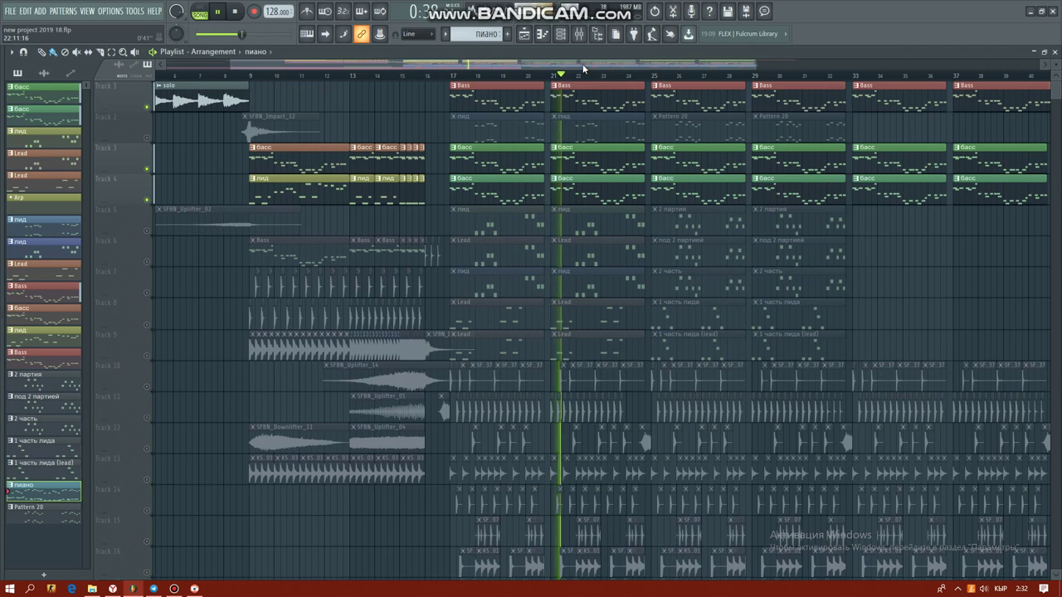
{"action": "mouse_move", "coordinate": [589, 66]}
{"action": "left_mouse_down"}
{"action": "mouse_move", "coordinate": [623, 65]}
{"action": "mouse_move", "coordinate": [597, 68]}
{"action": "left_mouse_up"}
{"action": "scroll", "coordinate": [607, 76], "scroll_direction": "down", "scroll_amount": 1}
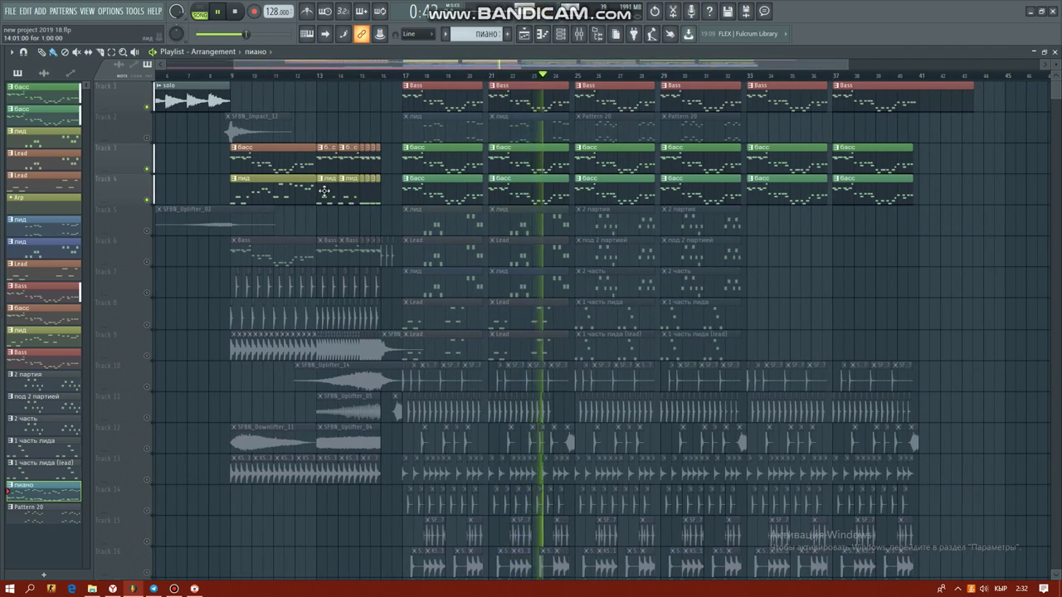
{"action": "scroll", "coordinate": [309, 173], "scroll_direction": "down", "scroll_amount": 1}
{"action": "scroll", "coordinate": [311, 166], "scroll_direction": "up", "scroll_amount": 1}
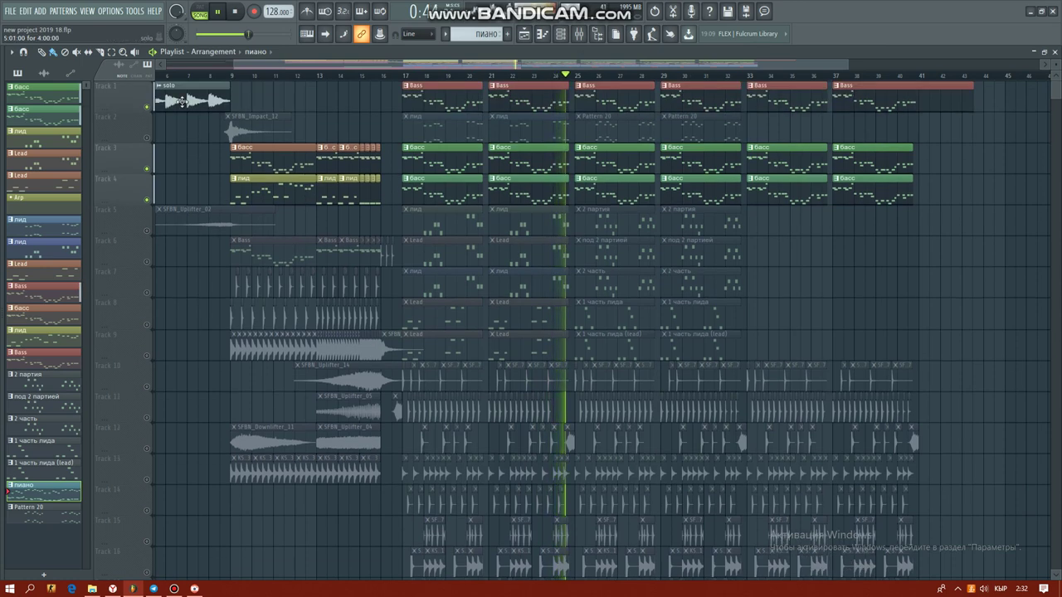
- Stop playback and mute tracks 1, 3 and 4
{"action": "left_click", "coordinate": [147, 107]}
{"action": "left_click", "coordinate": [146, 168]}
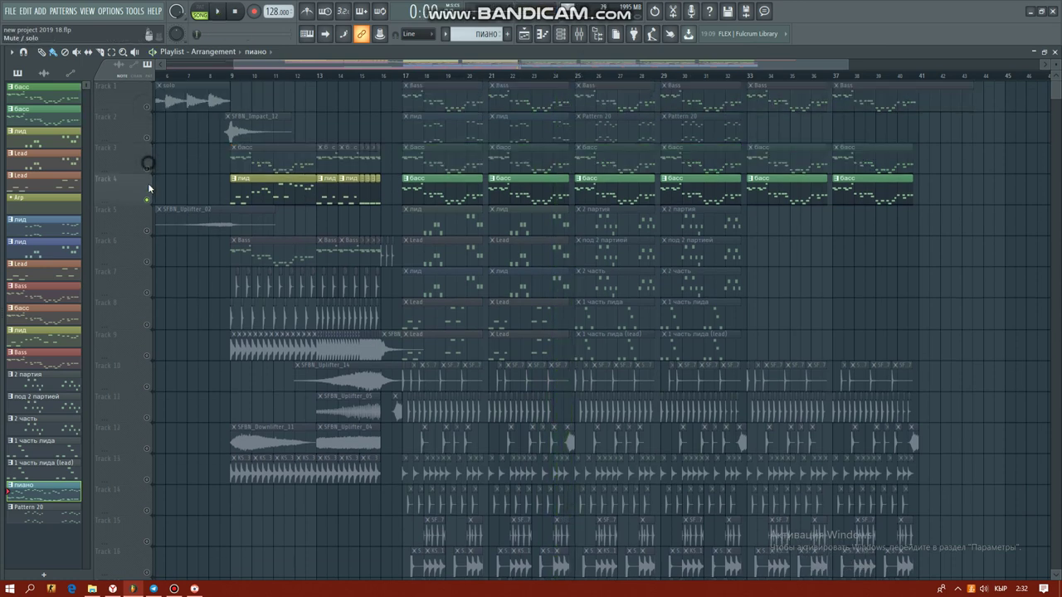
{"action": "left_click", "coordinate": [147, 199]}
- Unmute track 2 and tracks 5 to 9, which hold the lead parts
{"action": "left_click", "coordinate": [148, 138]}
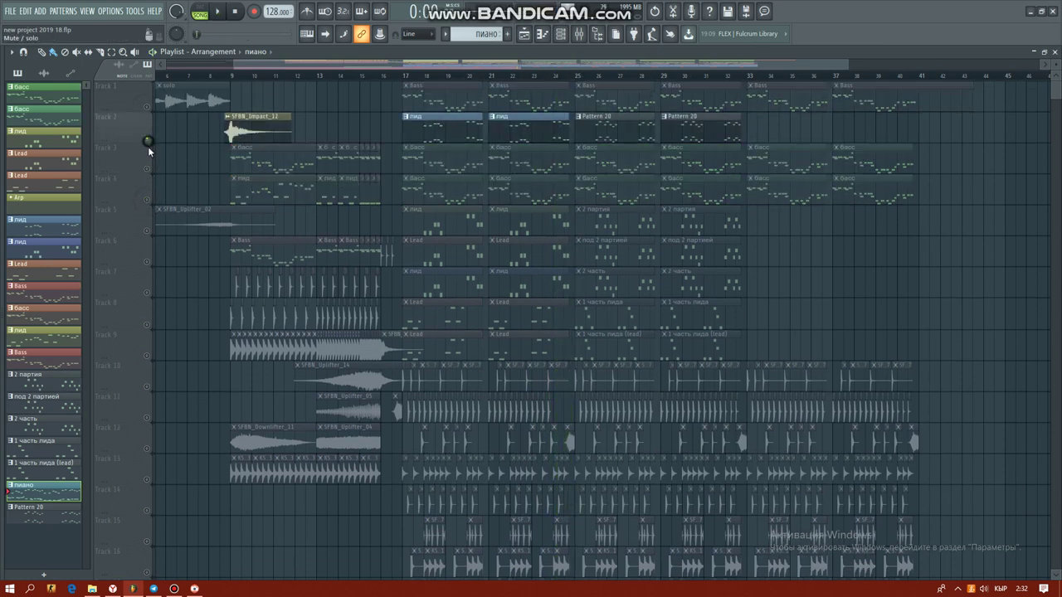
{"action": "left_click", "coordinate": [147, 262]}
{"action": "left_click", "coordinate": [146, 231]}
{"action": "left_click", "coordinate": [147, 293]}
{"action": "left_click", "coordinate": [147, 324]}
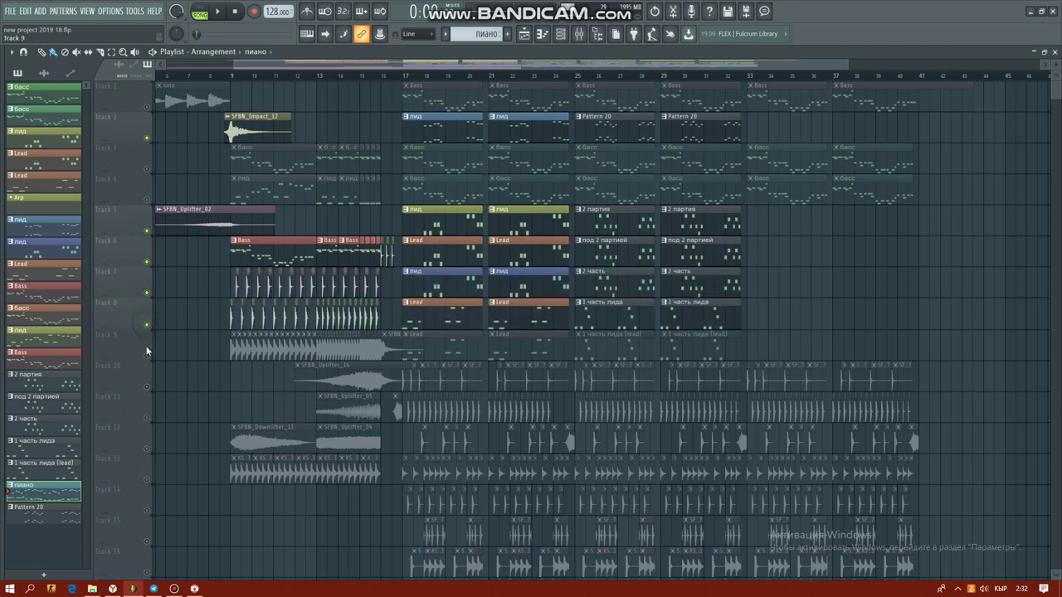
{"action": "left_click", "coordinate": [147, 355]}
{"action": "left_click", "coordinate": [147, 386]}
{"action": "left_click", "coordinate": [148, 418]}
{"action": "left_click", "coordinate": [147, 417]}
{"action": "left_click", "coordinate": [148, 387]}
- Play the lead tracks from bar 17 to listen to them without the bass
{"action": "scroll", "coordinate": [152, 400], "scroll_direction": "down", "scroll_amount": 2}
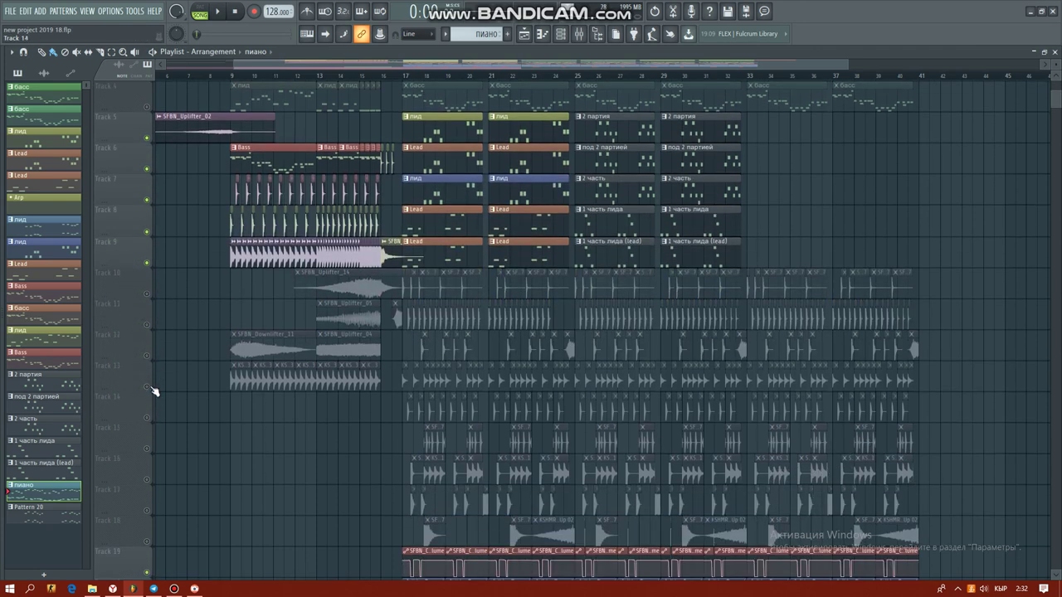
{"action": "scroll", "coordinate": [152, 380], "scroll_direction": "up", "scroll_amount": 2}
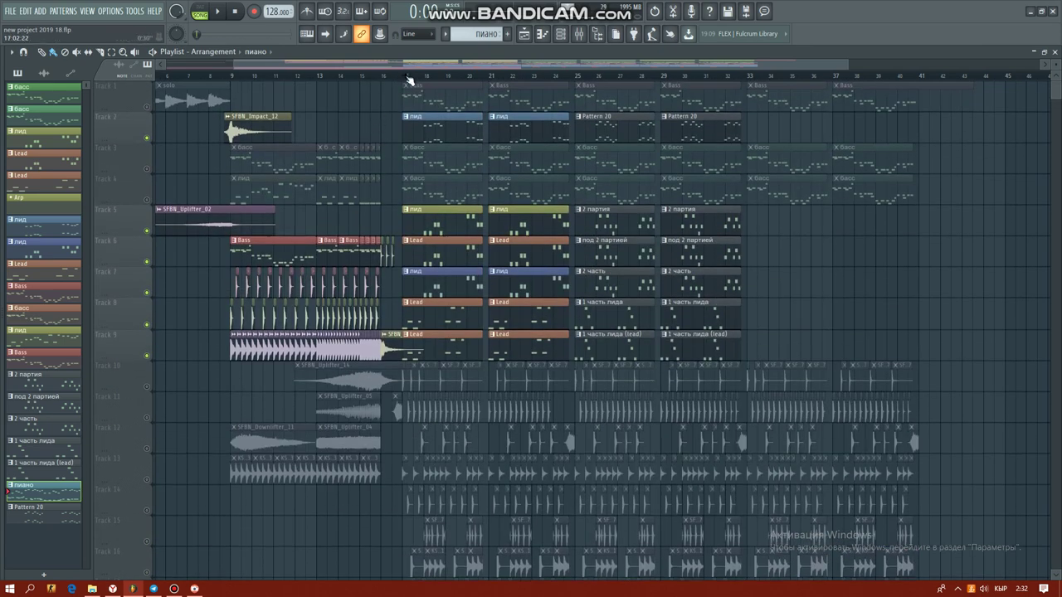
{"action": "key", "text": "space"}
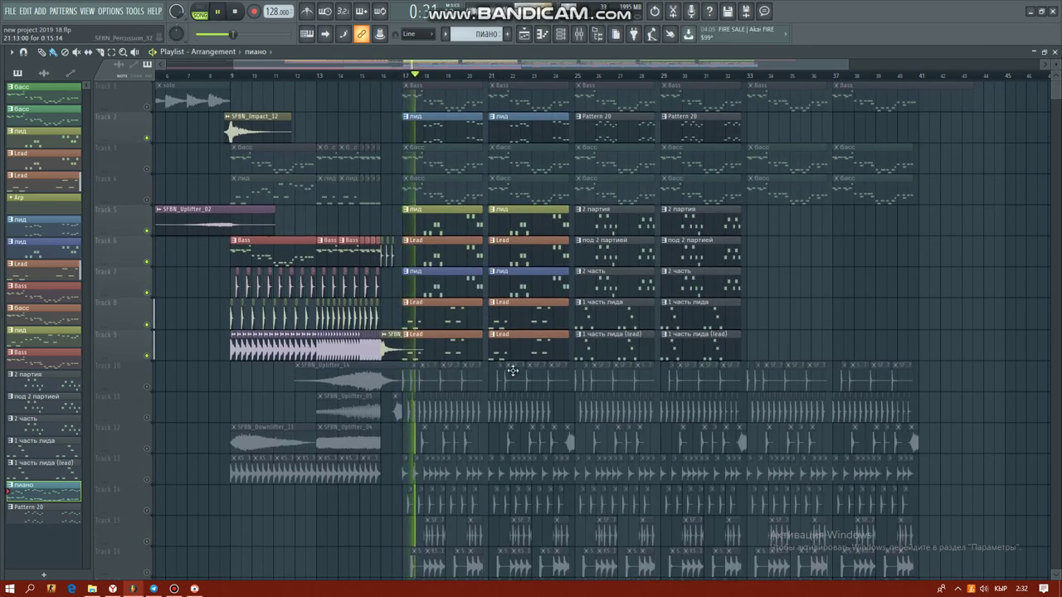
{"action": "scroll", "coordinate": [513, 371], "scroll_direction": "down", "scroll_amount": 1}
{"action": "scroll", "coordinate": [531, 323], "scroll_direction": "up", "scroll_amount": 1}
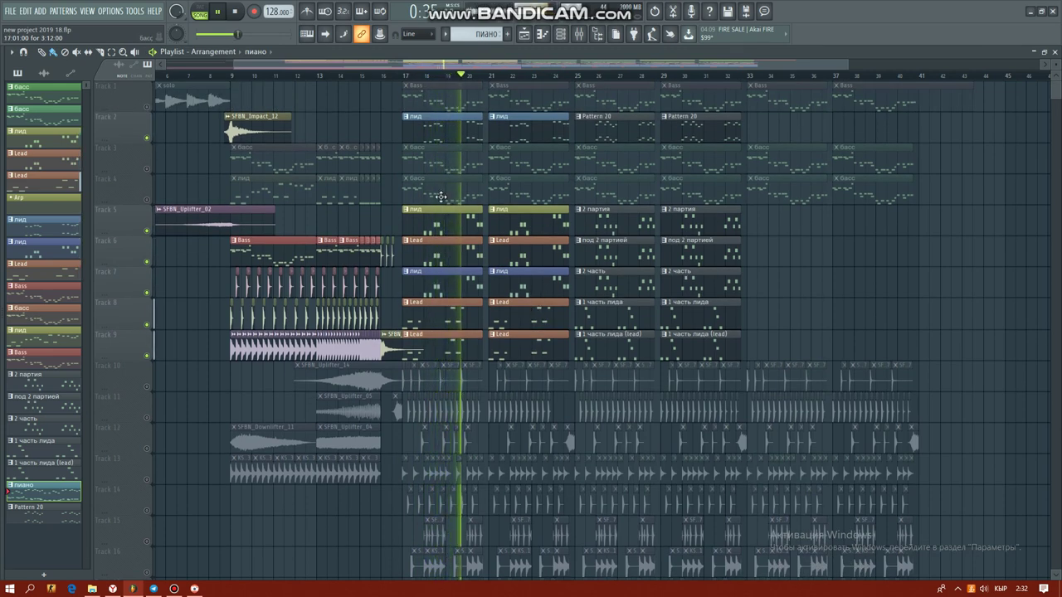
- Open the channel rack and view the sampler settings of SFBN_C_Synth_Shot_09 and SFBN_G_Synth_Shot_11
{"action": "key", "text": "F6"}
{"action": "left_click_drag", "start_coordinate": [401, 103], "coordinate": [203, 330]}
{"action": "left_click", "coordinate": [210, 246]}
{"action": "left_click", "coordinate": [209, 247]}
{"action": "left_click", "coordinate": [211, 262]}
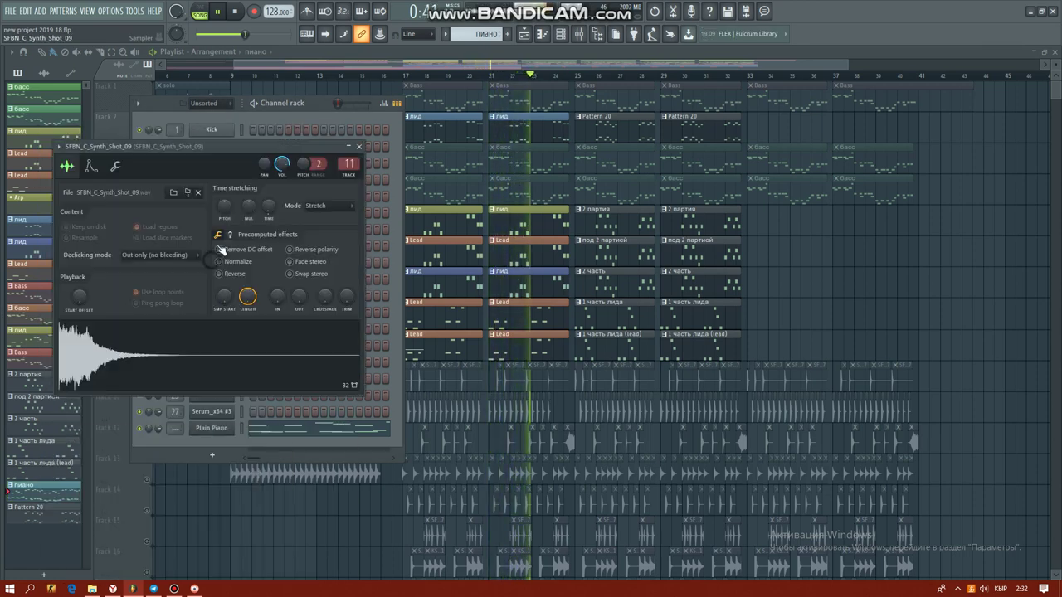
{"action": "left_click_drag", "start_coordinate": [230, 149], "coordinate": [230, 395]}
{"action": "left_click", "coordinate": [224, 279]}
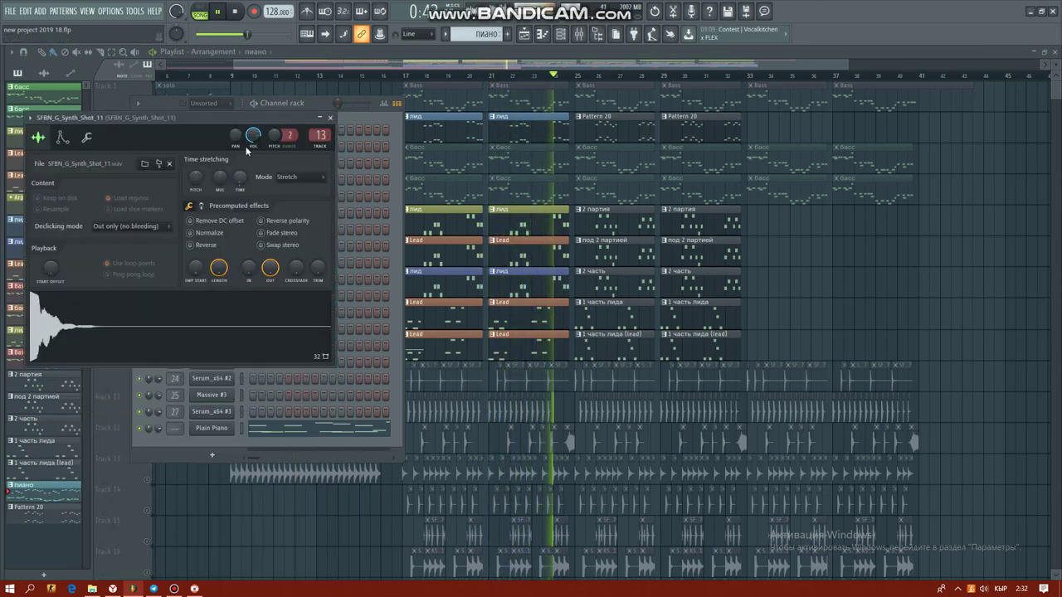
- View the sampler settings of SFBN_Tom_02 and the oscillators of 3x Osc, and return to the playlist
{"action": "left_click_drag", "start_coordinate": [217, 123], "coordinate": [216, 345]}
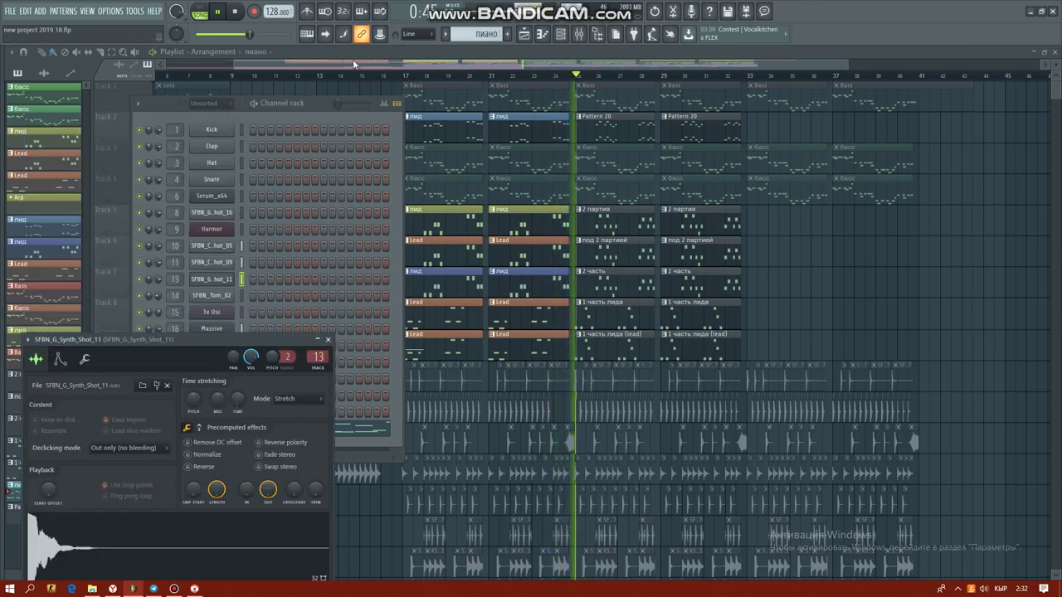
{"action": "left_click", "coordinate": [213, 297]}
{"action": "left_click_drag", "start_coordinate": [207, 128], "coordinate": [209, 402]}
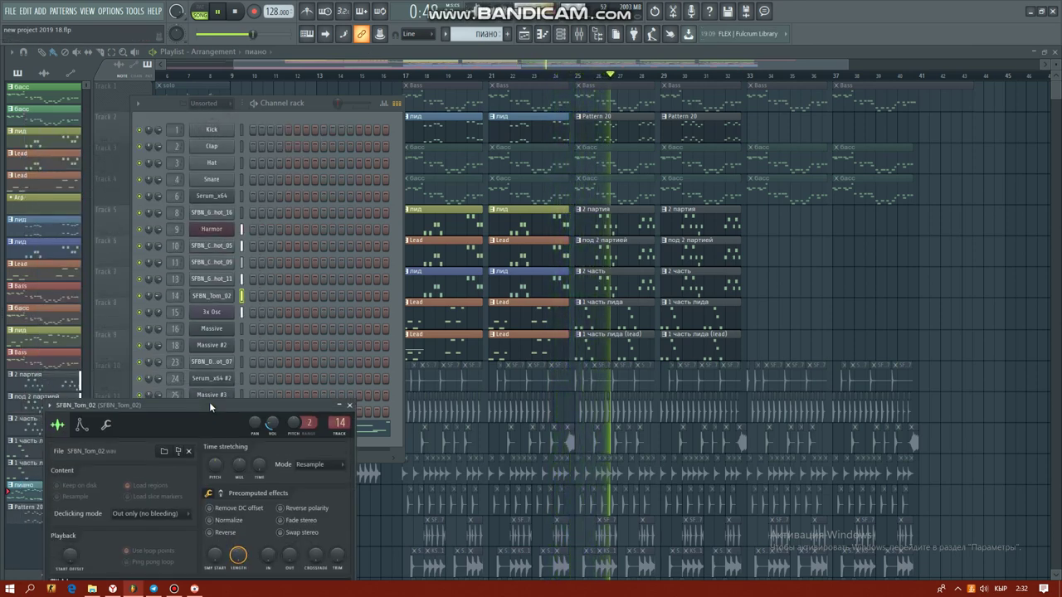
{"action": "left_click", "coordinate": [218, 314]}
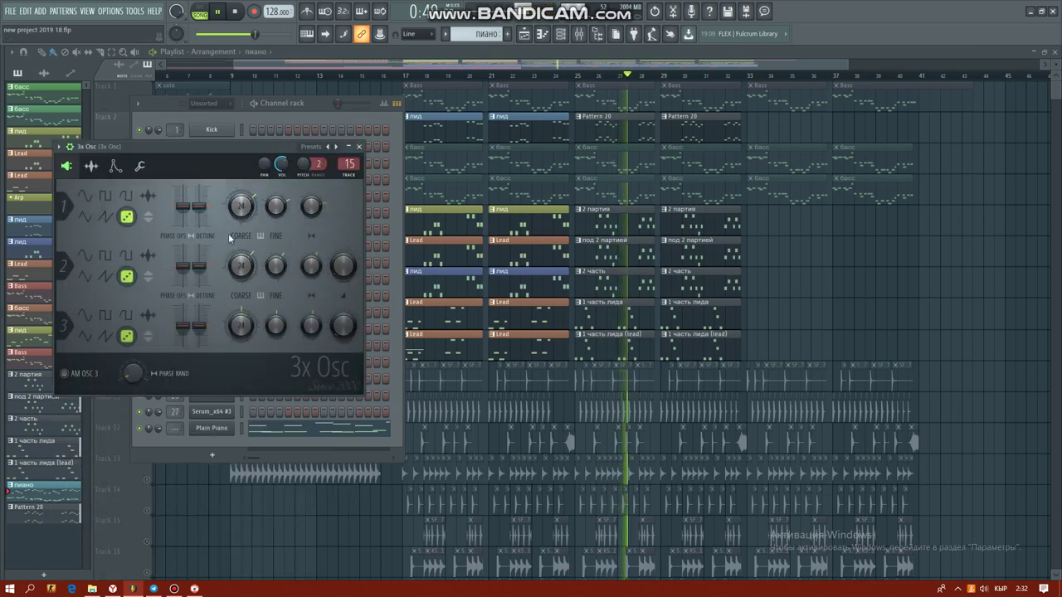
{"action": "left_click", "coordinate": [344, 65]}
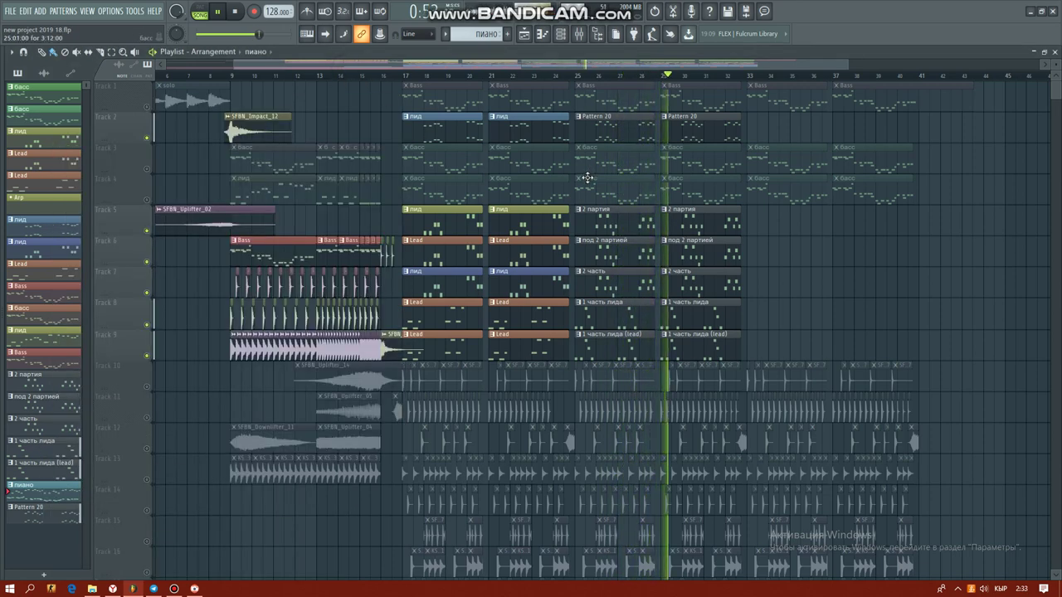
- Examine the automation clips on tracks 19 to 28 during playback and stop the song
{"action": "scroll", "coordinate": [585, 264], "scroll_direction": "down", "scroll_amount": 1}
{"action": "scroll", "coordinate": [585, 264], "scroll_direction": "down", "scroll_amount": 3}
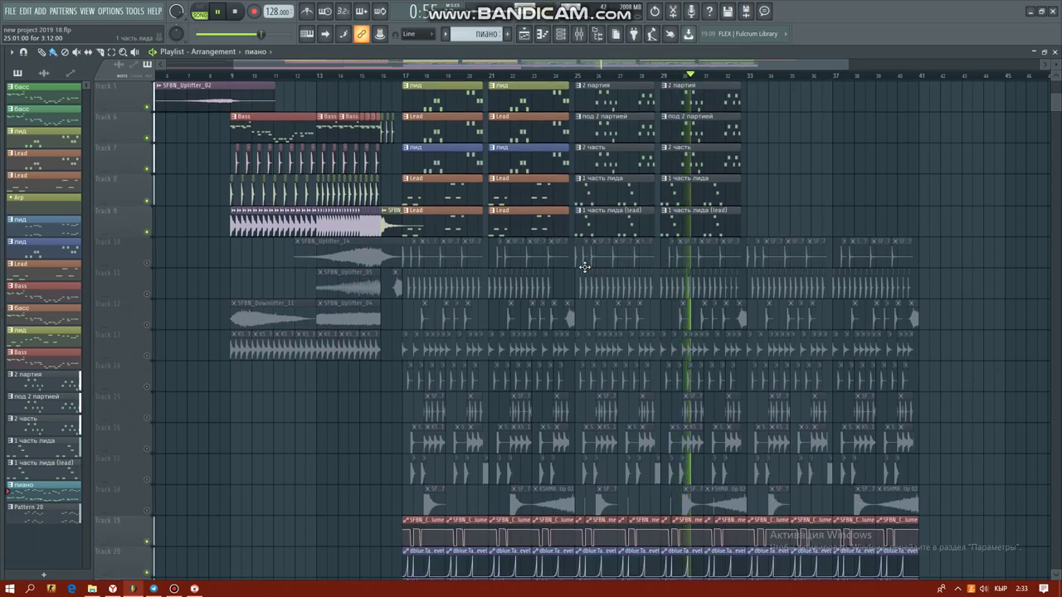
{"action": "scroll", "coordinate": [585, 266], "scroll_direction": "down", "scroll_amount": 12}
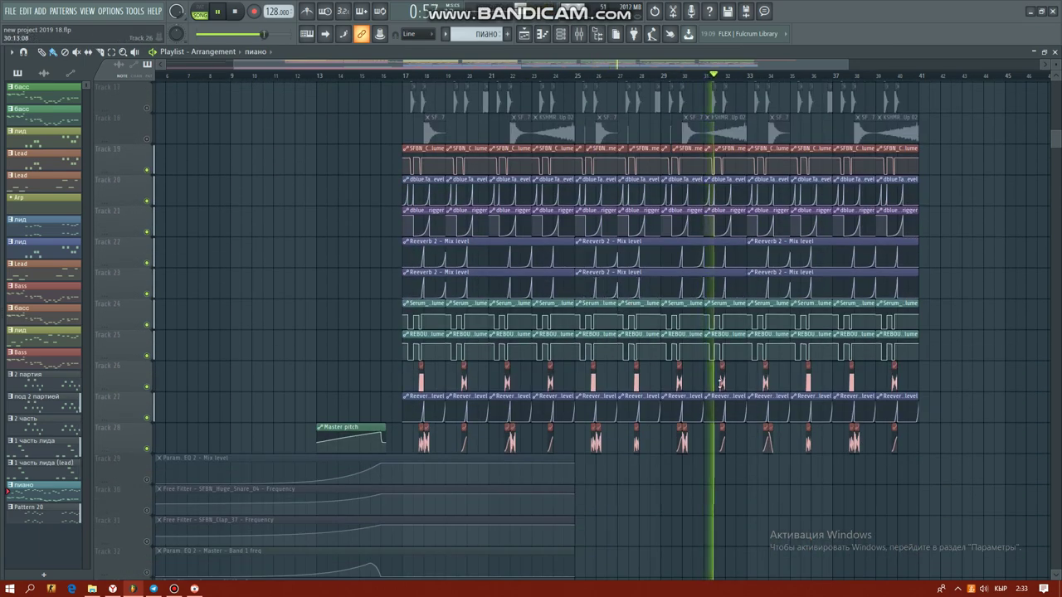
{"action": "scroll", "coordinate": [723, 120], "scroll_direction": "up", "scroll_amount": 4}
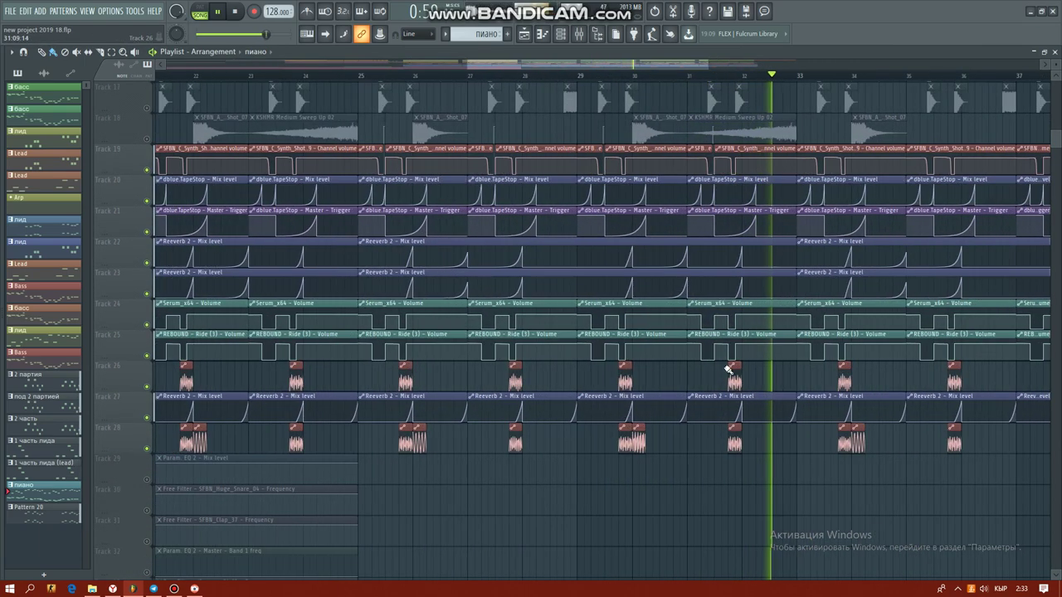
{"action": "key", "text": "space"}
- Solo lead track 9 and unmute tracks 20, 22, 23, 26 and 28
{"action": "scroll", "coordinate": [692, 76], "scroll_direction": "down", "scroll_amount": 5}
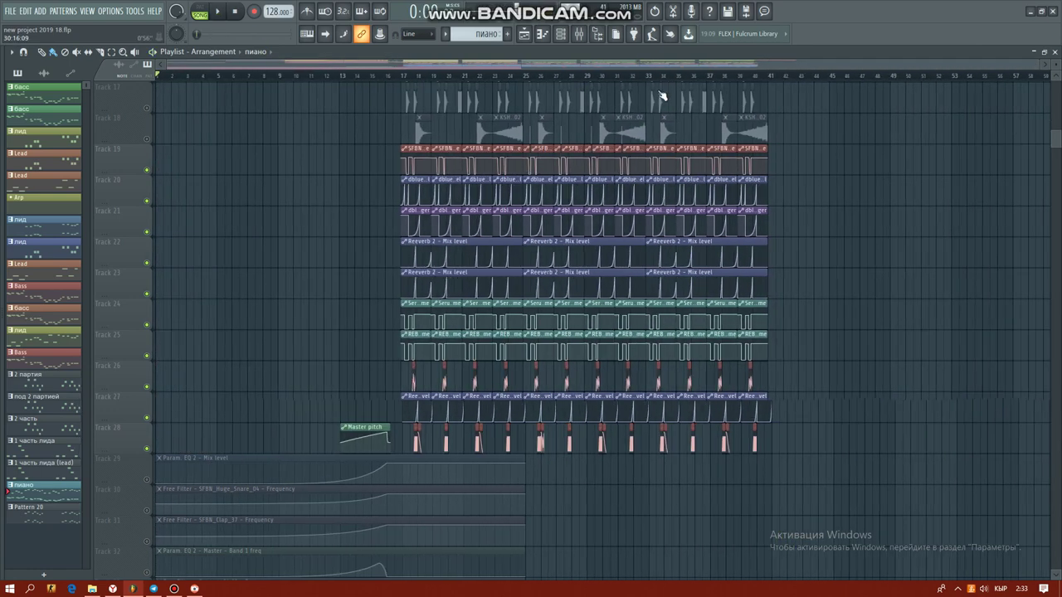
{"action": "scroll", "coordinate": [467, 241], "scroll_direction": "up", "scroll_amount": 4}
{"action": "scroll", "coordinate": [467, 240], "scroll_direction": "up", "scroll_amount": 13}
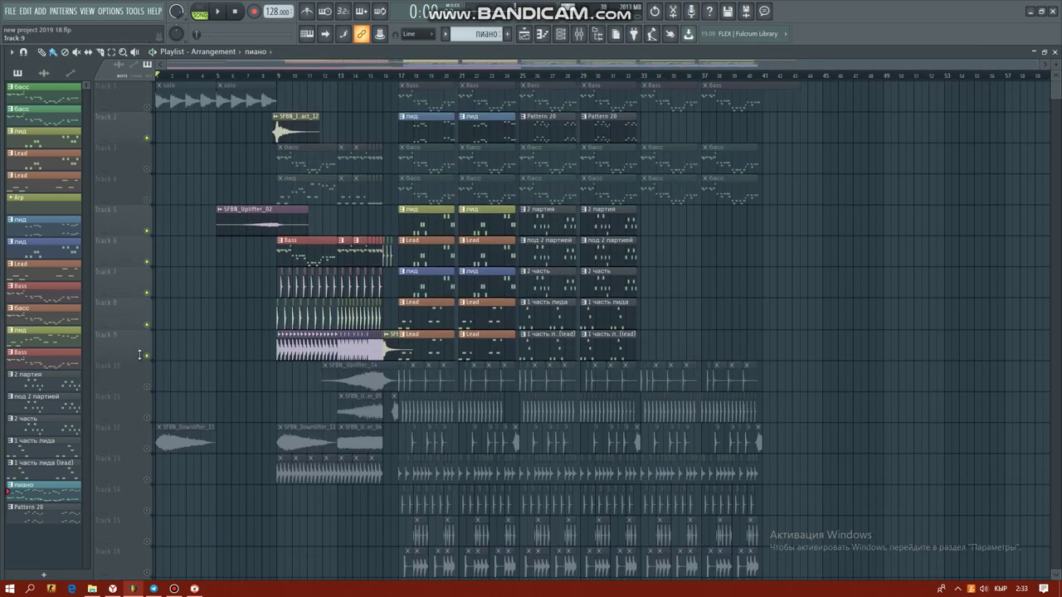
{"action": "right_click", "coordinate": [144, 355]}
{"action": "scroll", "coordinate": [394, 273], "scroll_direction": "down", "scroll_amount": 14}
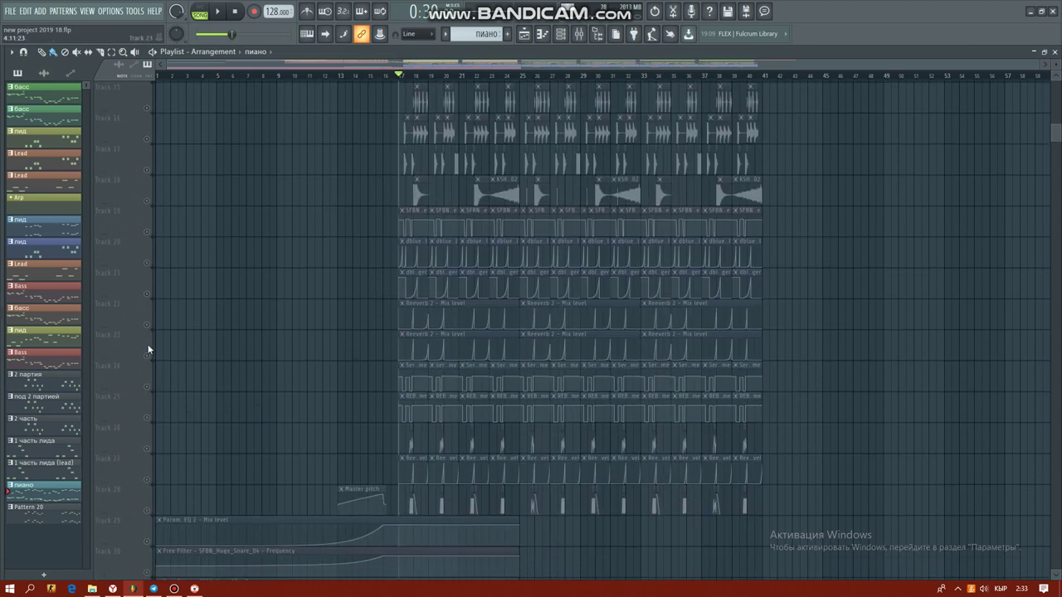
{"action": "left_click_drag", "start_coordinate": [147, 325], "coordinate": [147, 357]}
{"action": "left_click", "coordinate": [148, 263]}
{"action": "left_click", "coordinate": [147, 448]}
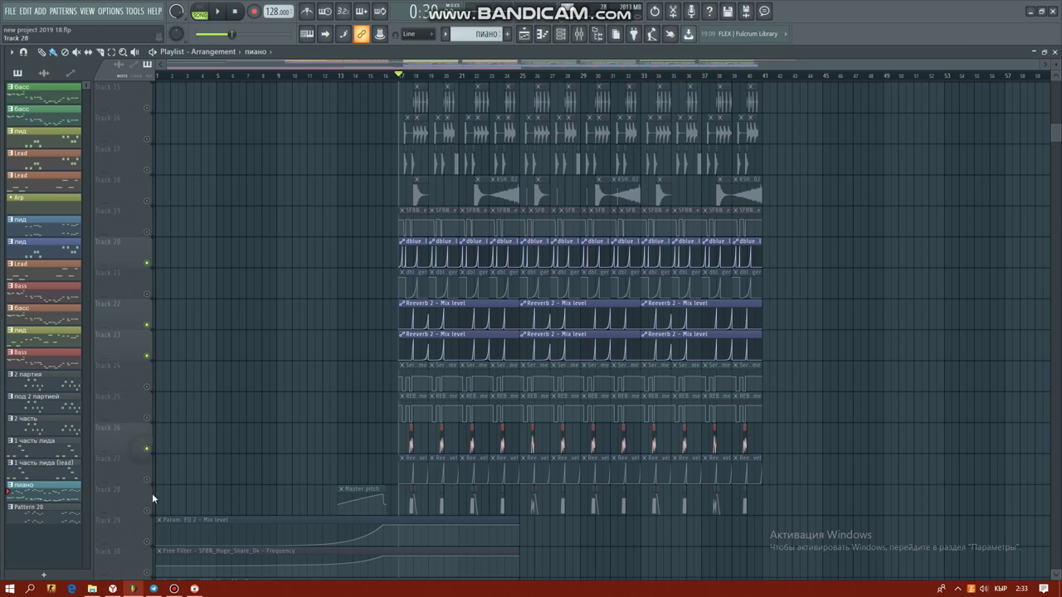
{"action": "left_click", "coordinate": [146, 510]}
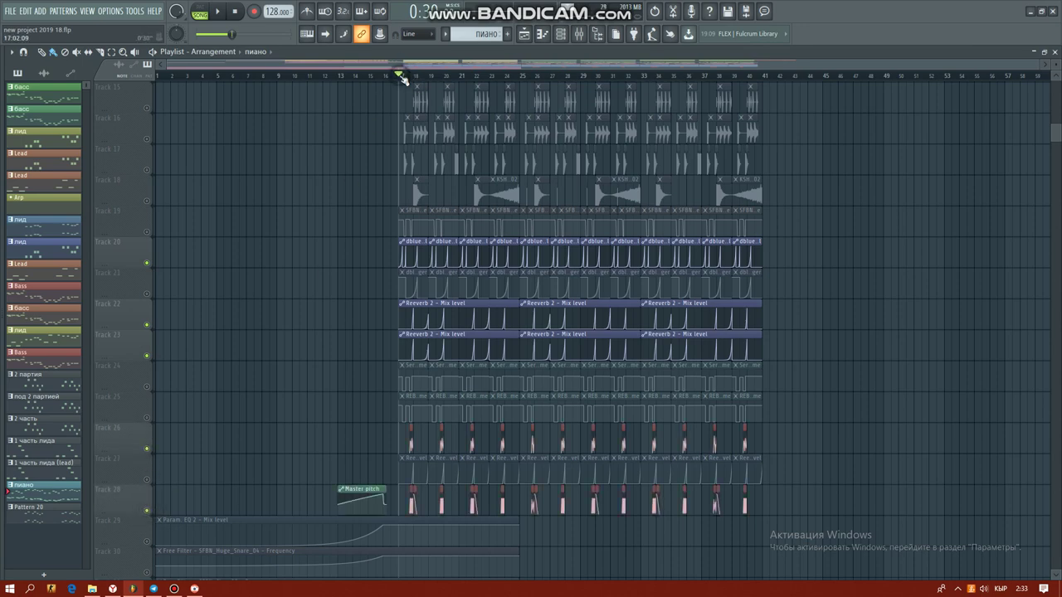
- Play the track 9 lead with its automation from bar 17 and stop
{"action": "scroll", "coordinate": [453, 283], "scroll_direction": "up", "scroll_amount": 6}
{"action": "key", "text": "space"}
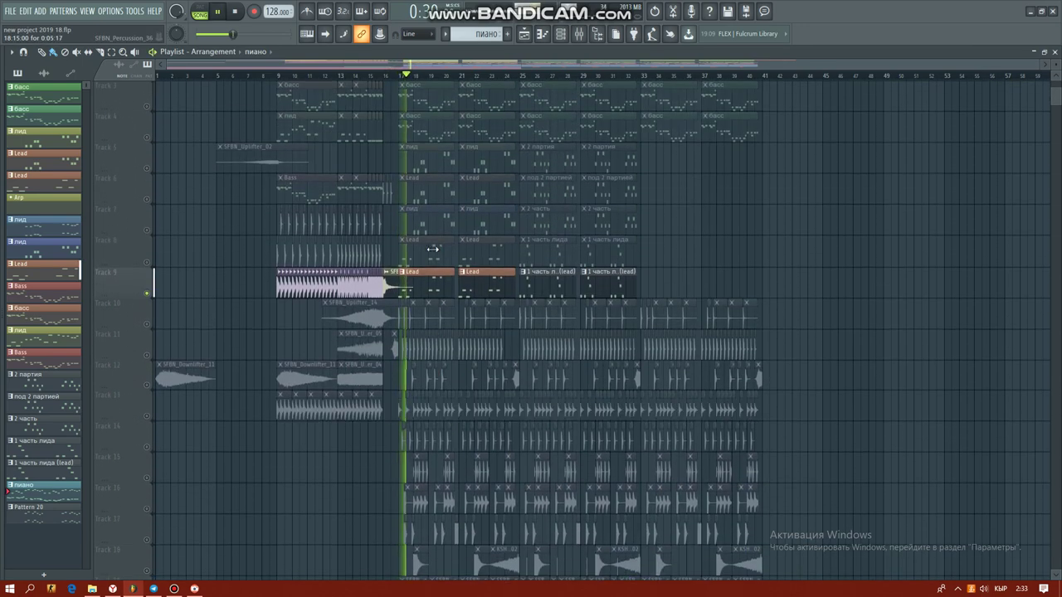
{"action": "scroll", "coordinate": [424, 380], "scroll_direction": "down", "scroll_amount": 8}
{"action": "key", "text": "space"}
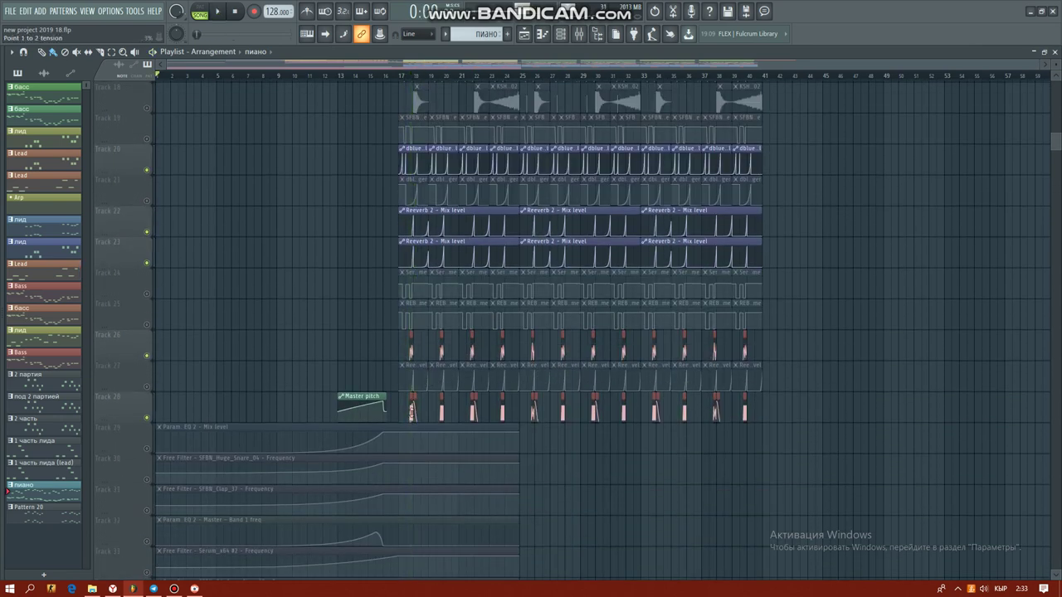
- Unmute automation tracks 21 and 19 and lead track 8
{"action": "scroll", "coordinate": [417, 189], "scroll_direction": "up", "scroll_amount": 5}
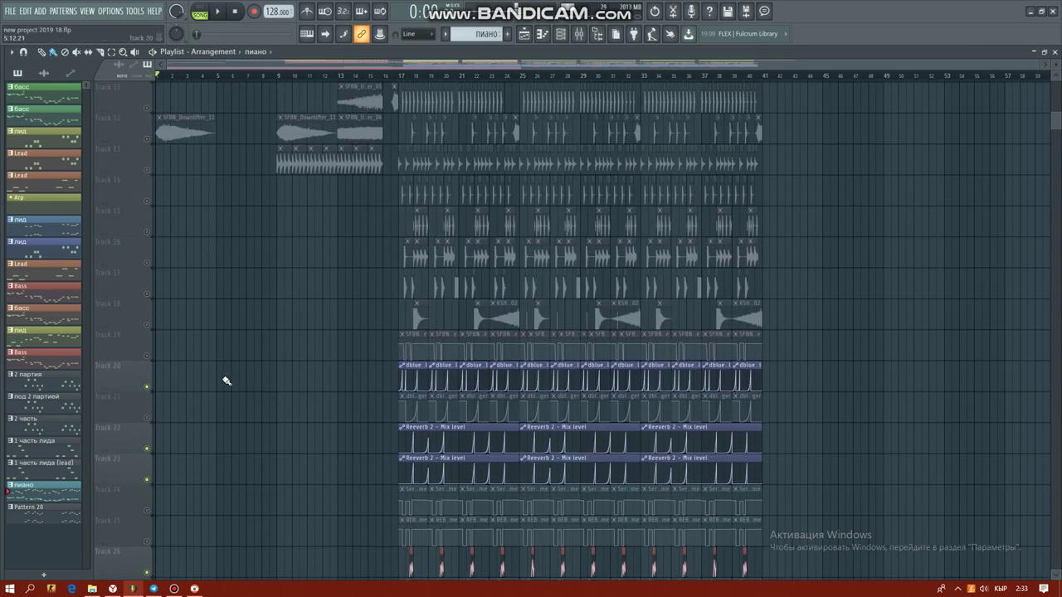
{"action": "scroll", "coordinate": [228, 374], "scroll_direction": "down", "scroll_amount": 5}
{"action": "scroll", "coordinate": [190, 356], "scroll_direction": "up", "scroll_amount": 5}
{"action": "left_click", "coordinate": [148, 418]}
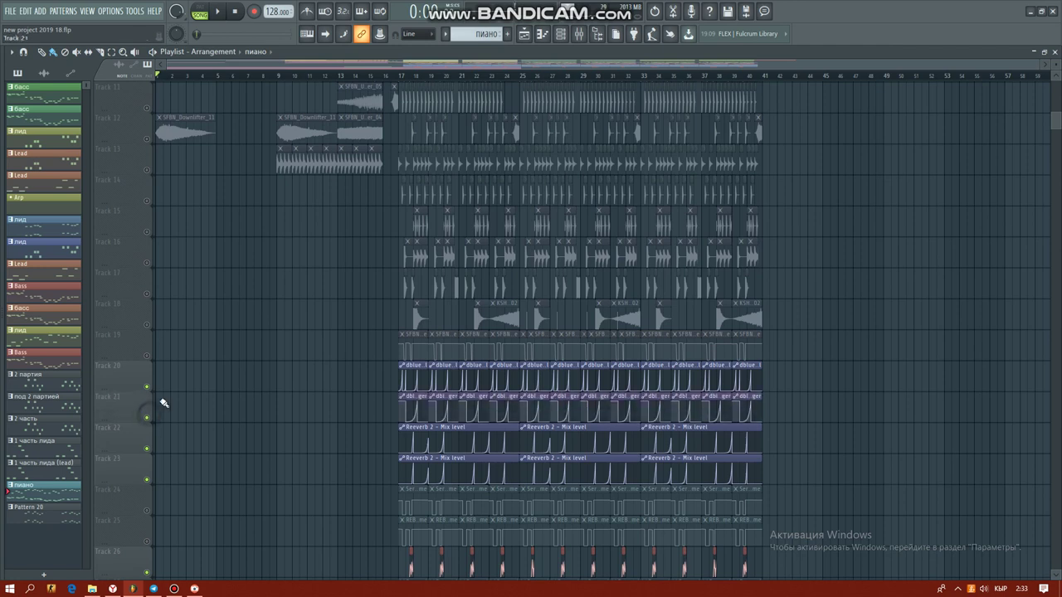
{"action": "left_click", "coordinate": [151, 358]}
{"action": "scroll", "coordinate": [351, 325], "scroll_direction": "up", "scroll_amount": 4}
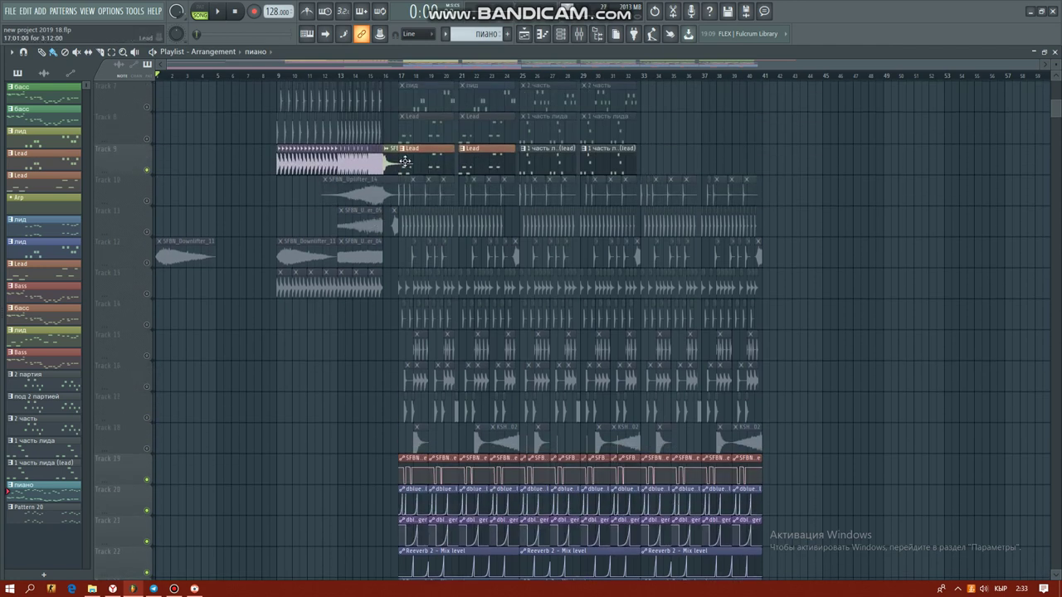
{"action": "scroll", "coordinate": [188, 177], "scroll_direction": "up", "scroll_amount": 1}
{"action": "left_click", "coordinate": [148, 169]}
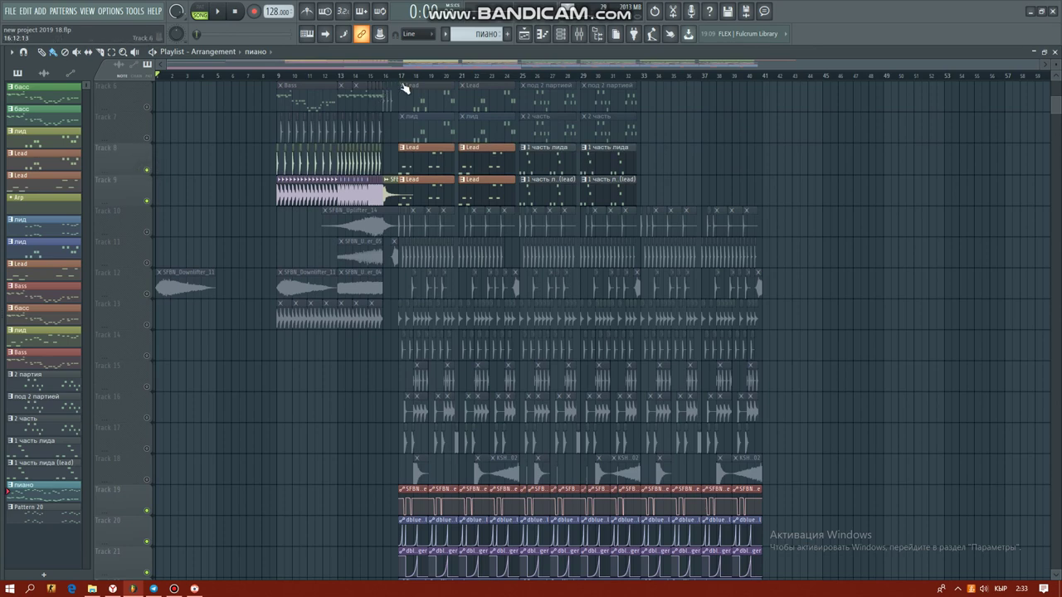
- Play the leads on tracks 8 and 9 from bar 17, zoom in on their automation, and stop
{"action": "key", "text": "space"}
{"action": "scroll", "coordinate": [438, 328], "scroll_direction": "down", "scroll_amount": 15}
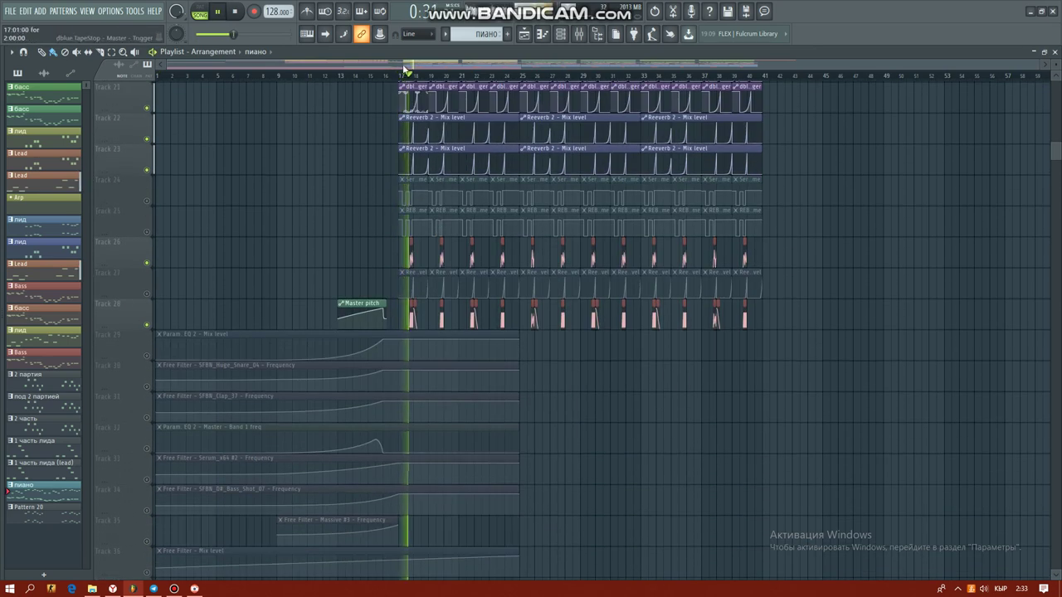
{"action": "scroll", "coordinate": [406, 73], "scroll_direction": "up", "scroll_amount": 6}
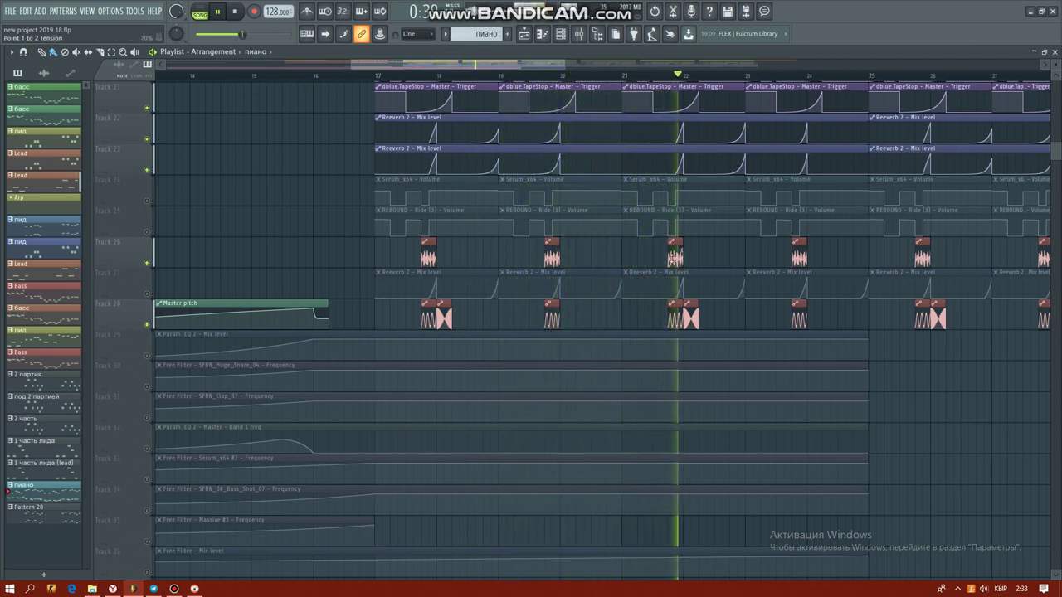
{"action": "key", "text": "space"}
- Solo track 1 and release the solo to turn every playlist track back on
{"action": "scroll", "coordinate": [638, 86], "scroll_direction": "down", "scroll_amount": 4}
{"action": "scroll", "coordinate": [628, 209], "scroll_direction": "up", "scroll_amount": 6}
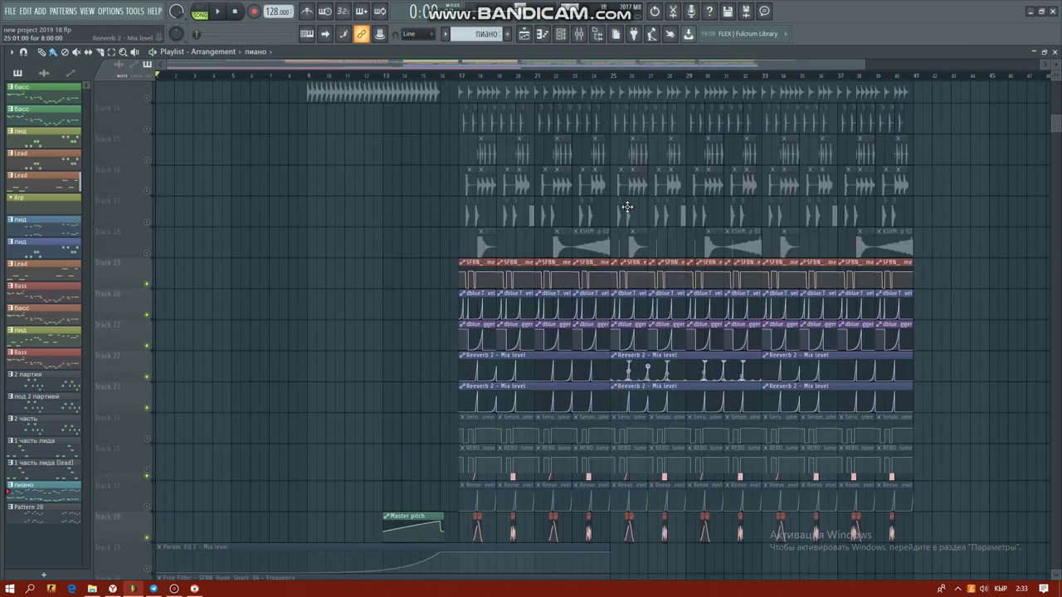
{"action": "scroll", "coordinate": [628, 217], "scroll_direction": "up", "scroll_amount": 5}
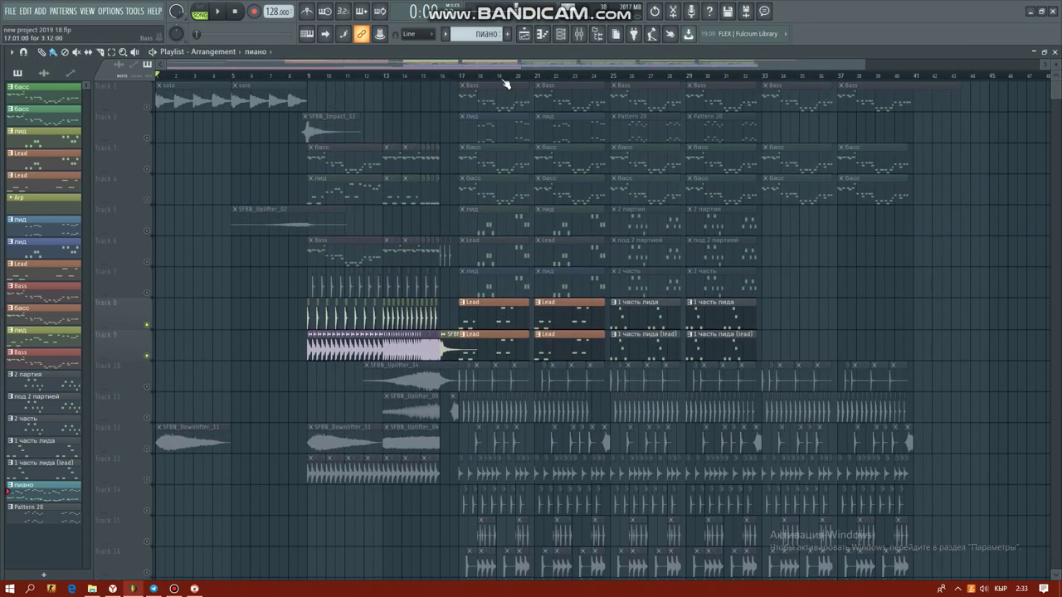
{"action": "right_click", "coordinate": [146, 107]}
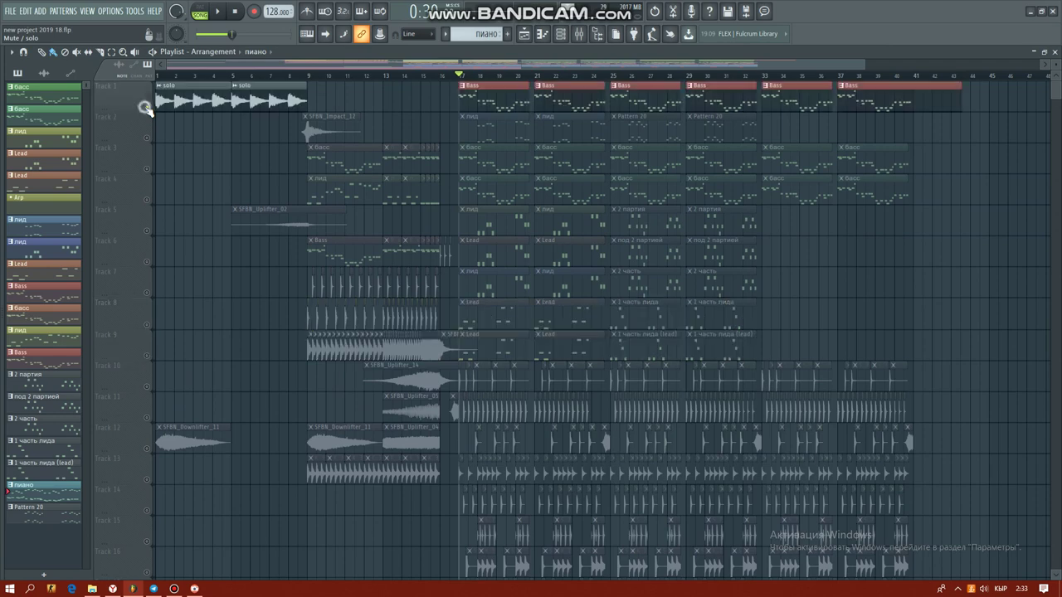
{"action": "right_click", "coordinate": [146, 107]}
- Mute tracks 1 to 9 so that only the drum, effect and automation tracks stay active
{"action": "left_click", "coordinate": [147, 108]}
{"action": "left_click", "coordinate": [147, 139]}
{"action": "left_click", "coordinate": [149, 170]}
{"action": "left_click", "coordinate": [147, 200]}
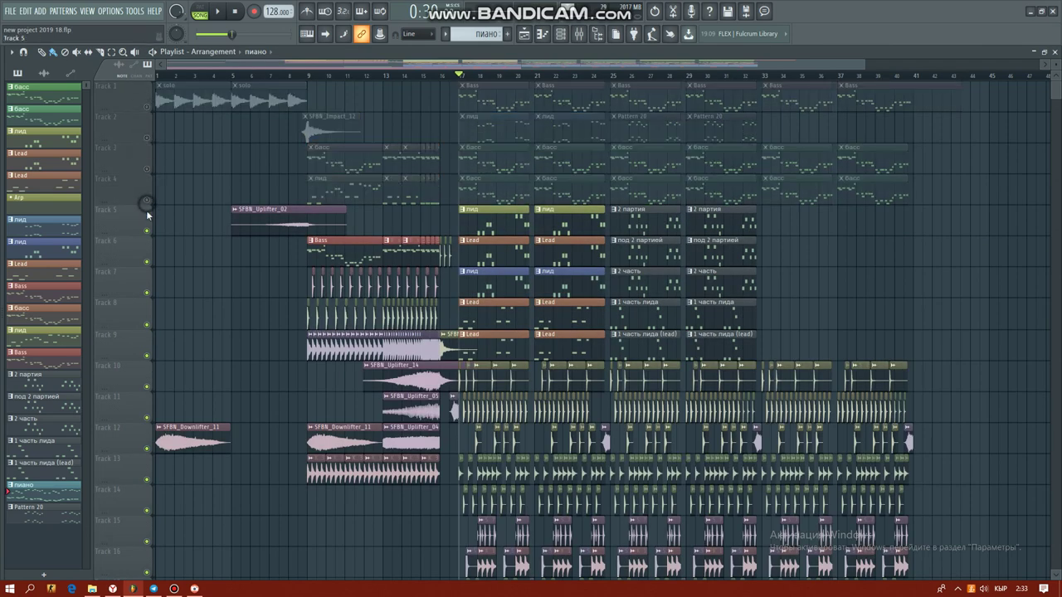
{"action": "left_click", "coordinate": [147, 231]}
{"action": "left_click", "coordinate": [147, 262]}
{"action": "left_click", "coordinate": [147, 293]}
{"action": "left_click", "coordinate": [147, 324]}
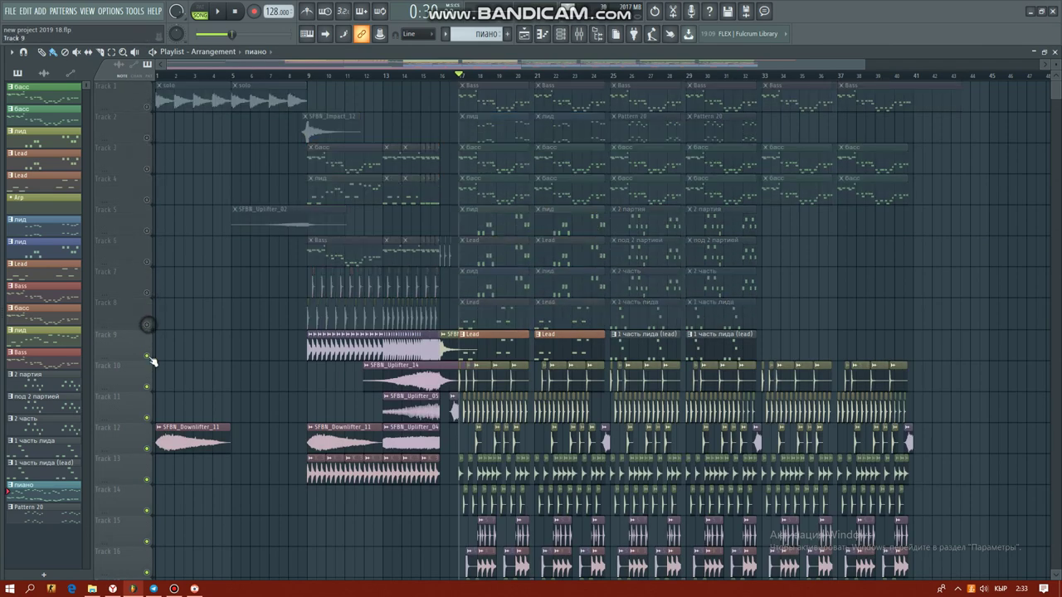
{"action": "left_click", "coordinate": [148, 356]}
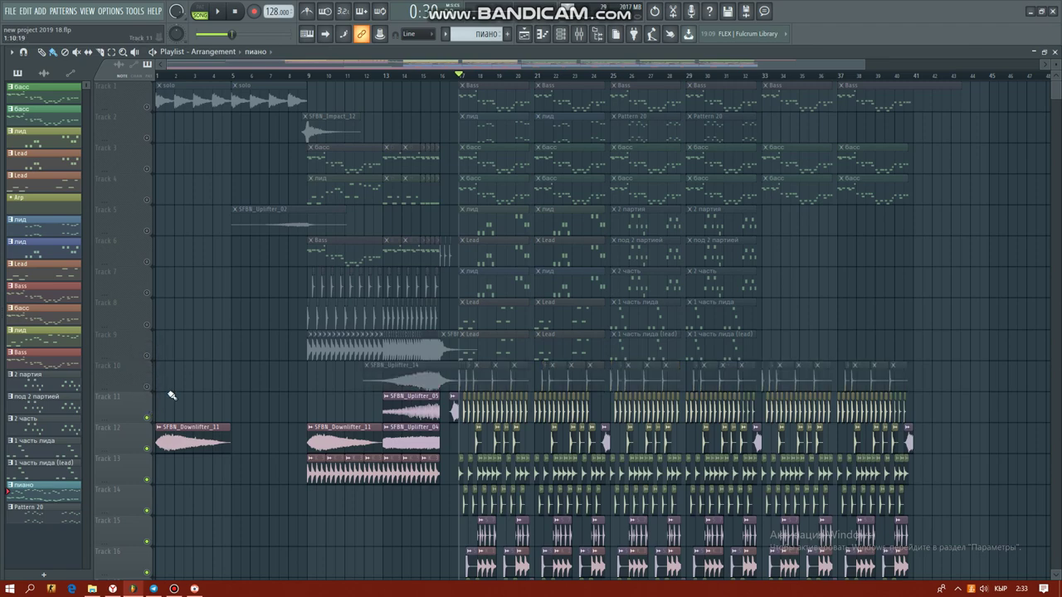
- Play the drum and effect tracks from bar 17, review their clips and automation, and stop
{"action": "scroll", "coordinate": [155, 392], "scroll_direction": "down", "scroll_amount": 10}
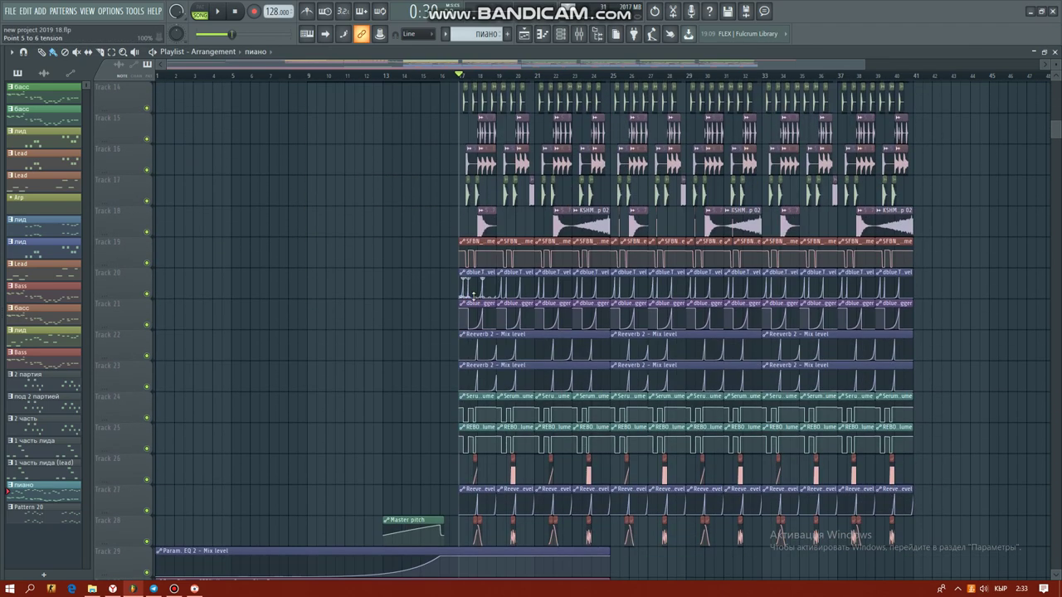
{"action": "scroll", "coordinate": [564, 241], "scroll_direction": "up", "scroll_amount": 10}
{"action": "key", "text": "space"}
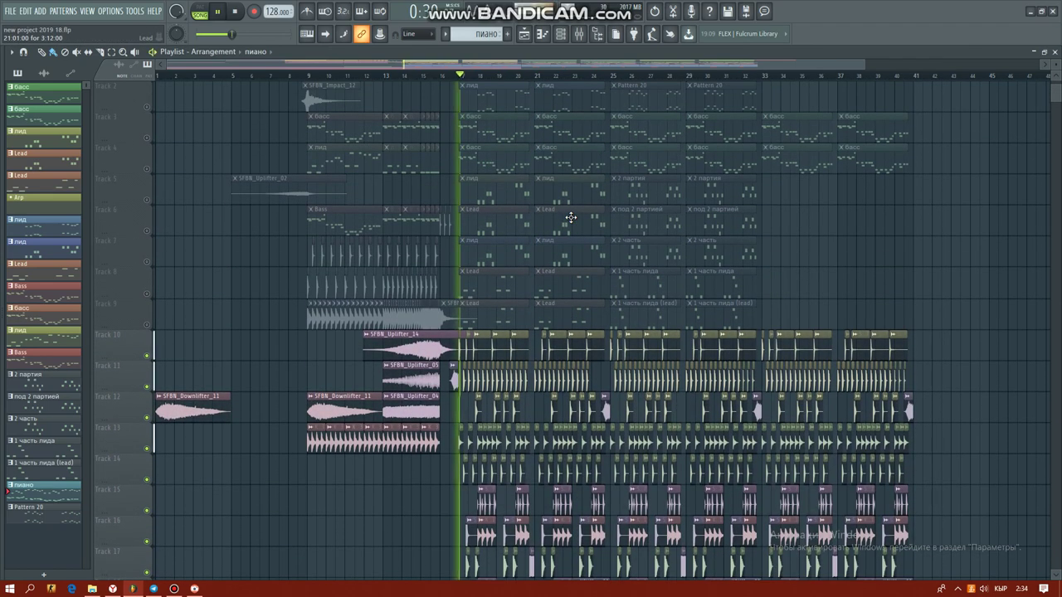
{"action": "scroll", "coordinate": [571, 217], "scroll_direction": "down", "scroll_amount": 1}
{"action": "scroll", "coordinate": [621, 80], "scroll_direction": "down", "scroll_amount": 1}
{"action": "scroll", "coordinate": [635, 200], "scroll_direction": "down", "scroll_amount": 2}
{"action": "scroll", "coordinate": [635, 200], "scroll_direction": "down", "scroll_amount": 3}
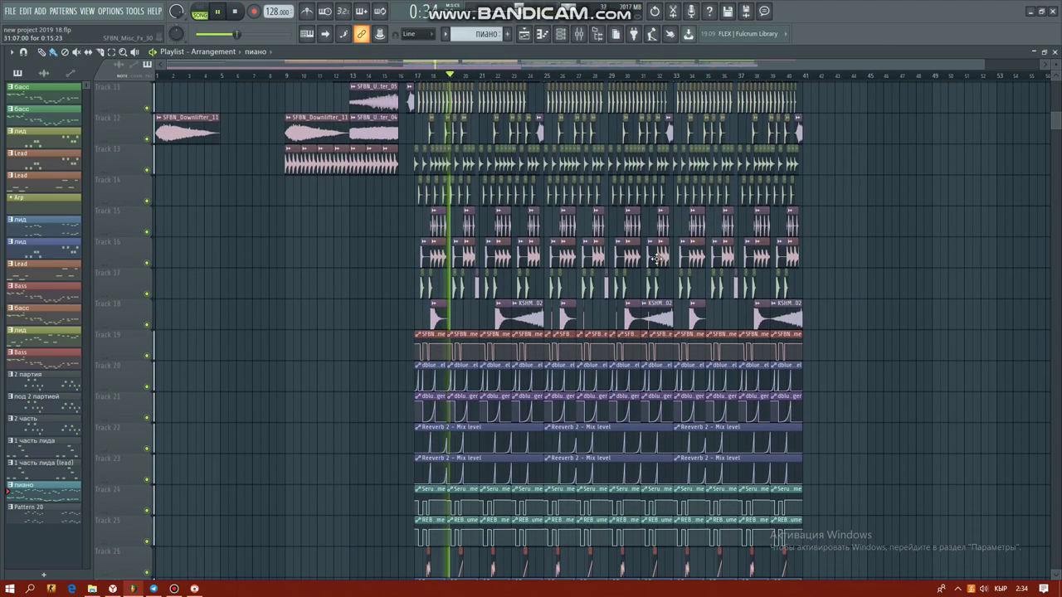
{"action": "scroll", "coordinate": [657, 259], "scroll_direction": "down", "scroll_amount": 2}
{"action": "scroll", "coordinate": [657, 259], "scroll_direction": "down", "scroll_amount": 1}
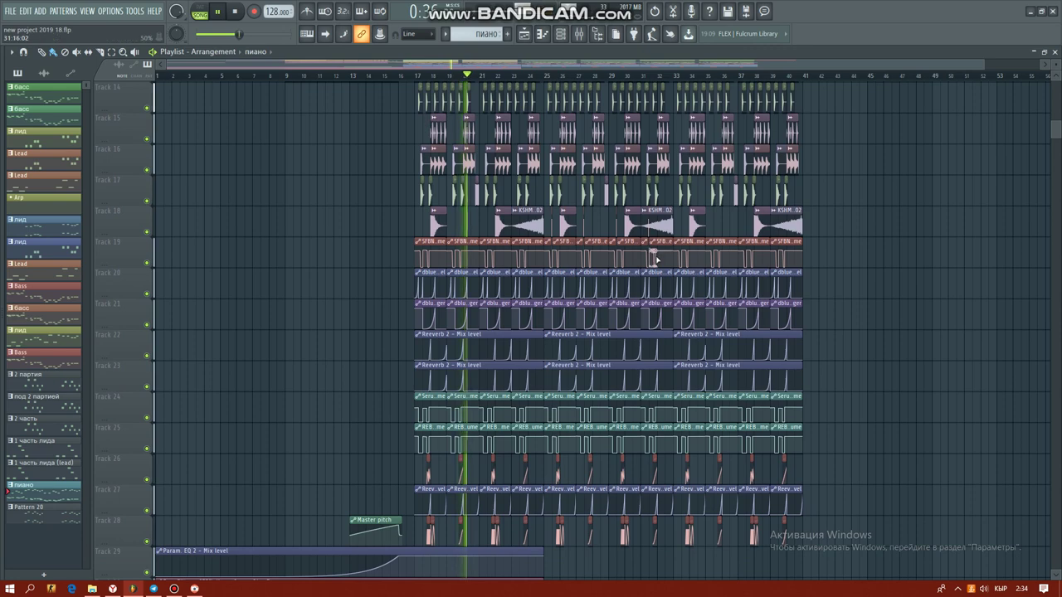
{"action": "scroll", "coordinate": [657, 259], "scroll_direction": "up", "scroll_amount": 4}
{"action": "scroll", "coordinate": [657, 260], "scroll_direction": "up", "scroll_amount": 3}
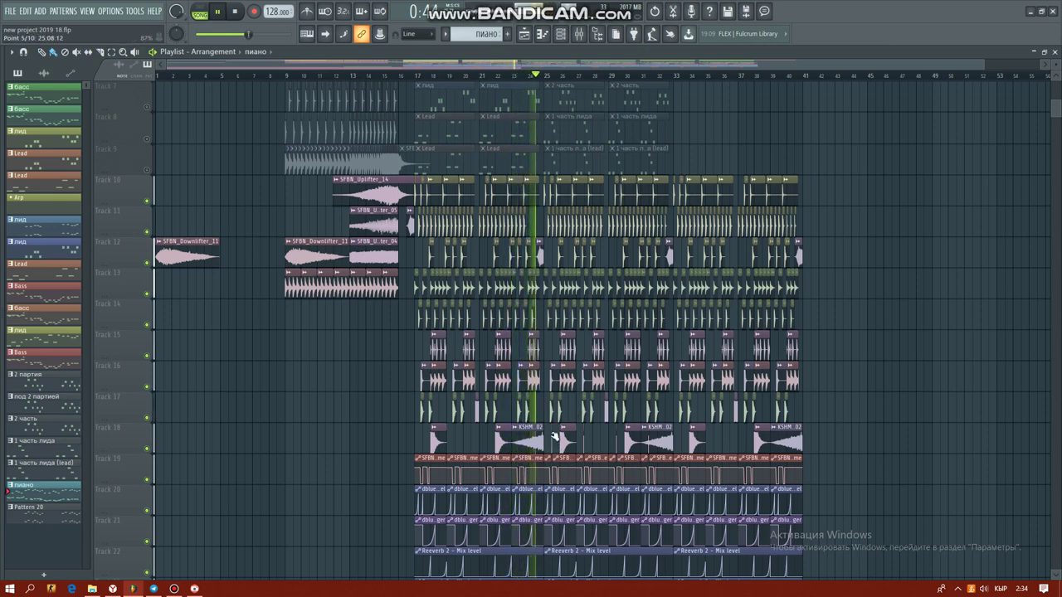
{"action": "scroll", "coordinate": [412, 91], "scroll_direction": "up", "scroll_amount": 2}
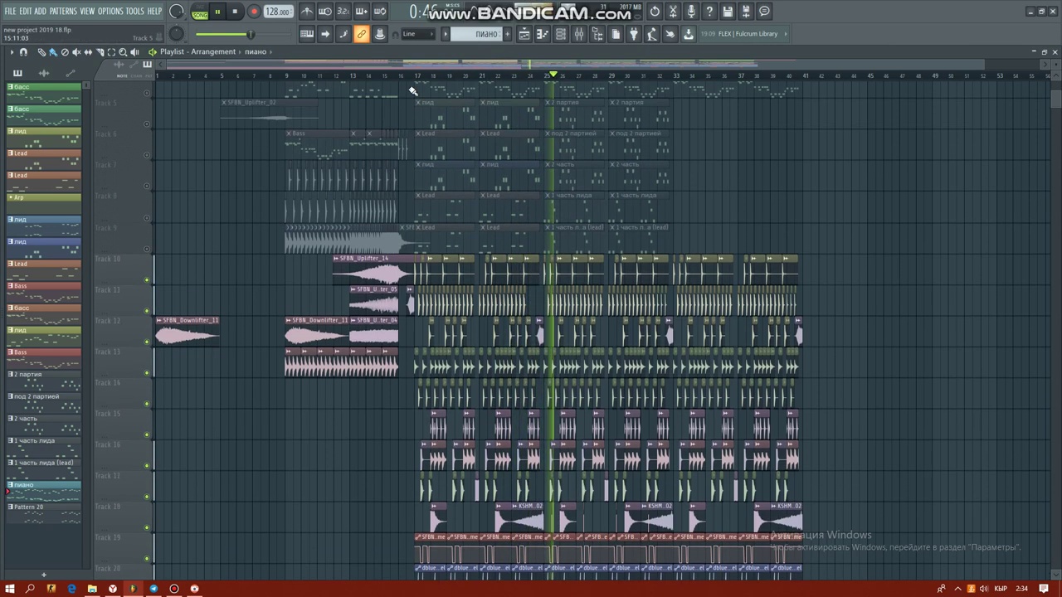
{"action": "scroll", "coordinate": [412, 91], "scroll_direction": "up", "scroll_amount": 1}
{"action": "key", "text": "space"}
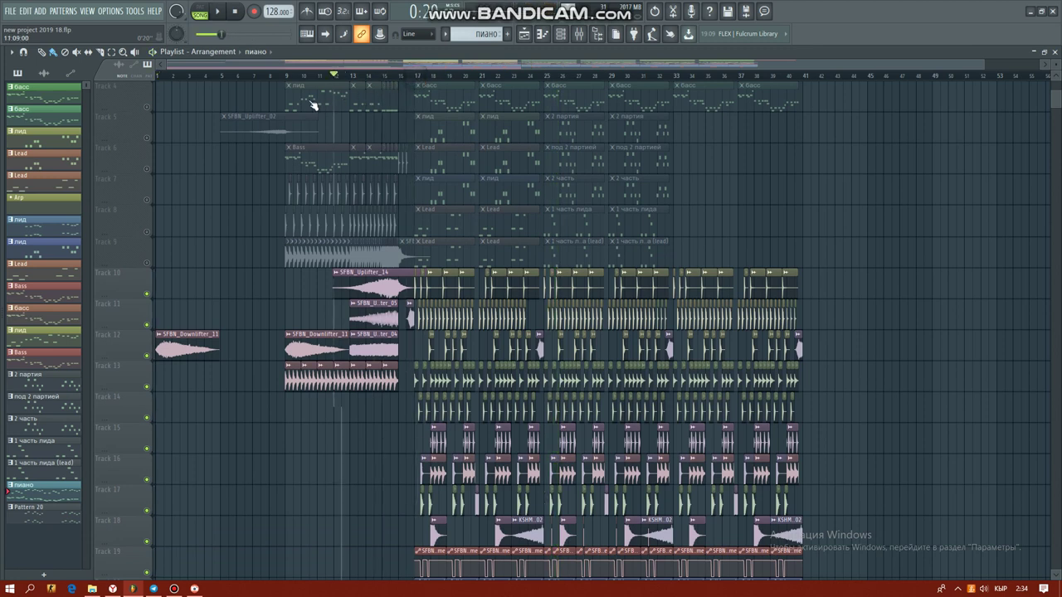
- Unmute tracks 7, 8 and 9
{"action": "left_click", "coordinate": [145, 263]}
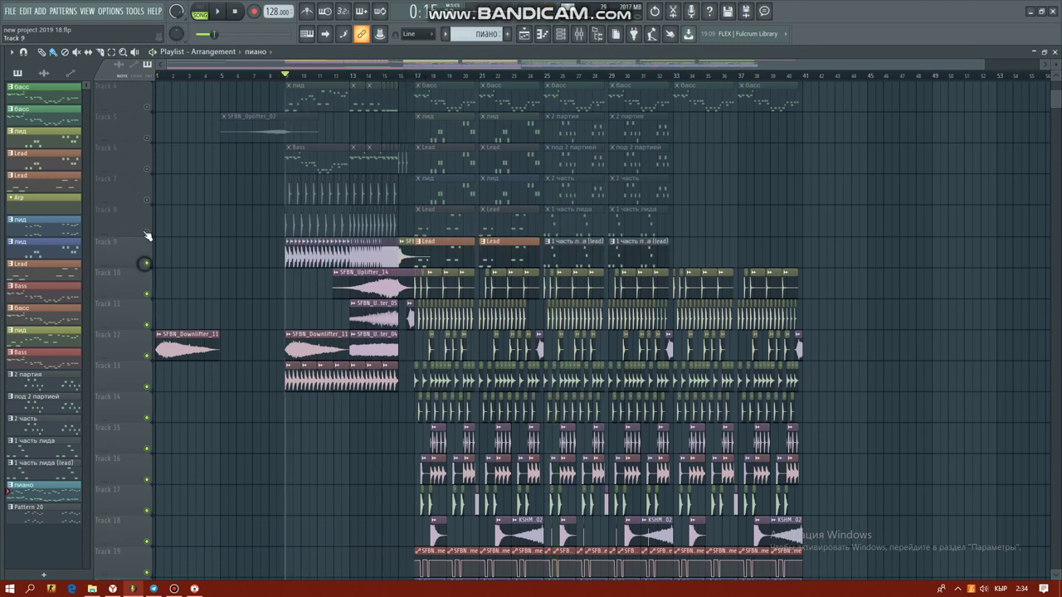
{"action": "left_click", "coordinate": [147, 200]}
{"action": "left_click", "coordinate": [147, 231]}
{"action": "scroll", "coordinate": [166, 166], "scroll_direction": "up", "scroll_amount": 3}
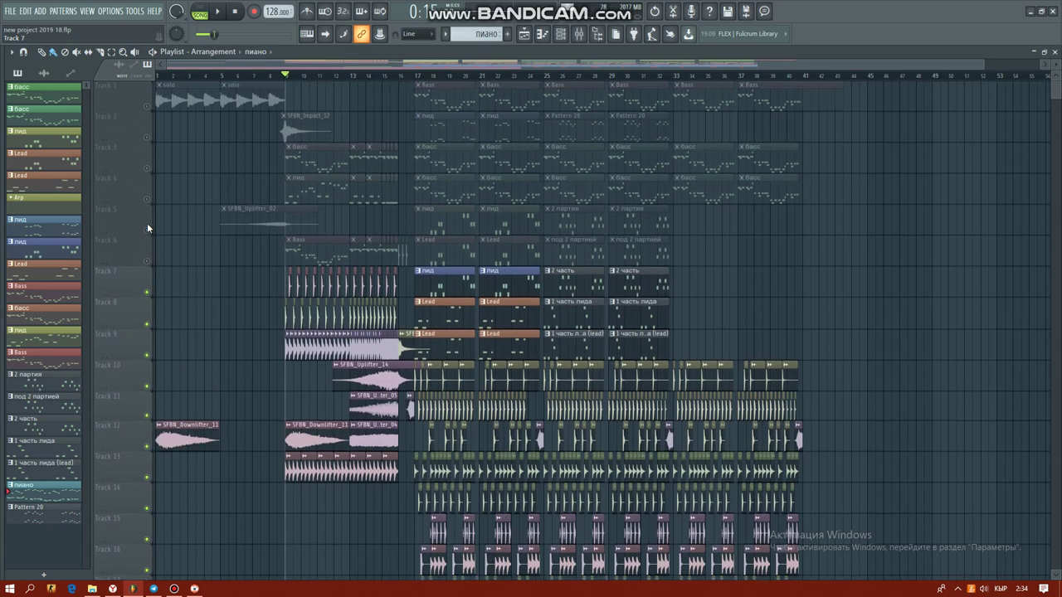
- Unmute track 2, play the build-up from bar 9 while reviewing its clips and automation, and stop playback
{"action": "left_click", "coordinate": [148, 139]}
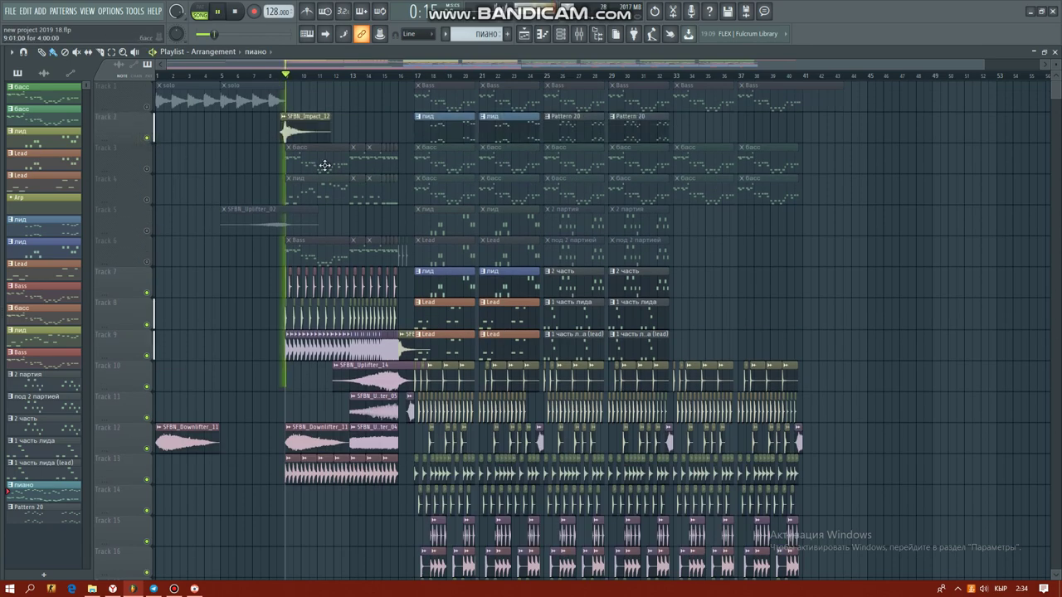
{"action": "scroll", "coordinate": [375, 184], "scroll_direction": "down", "scroll_amount": 1}
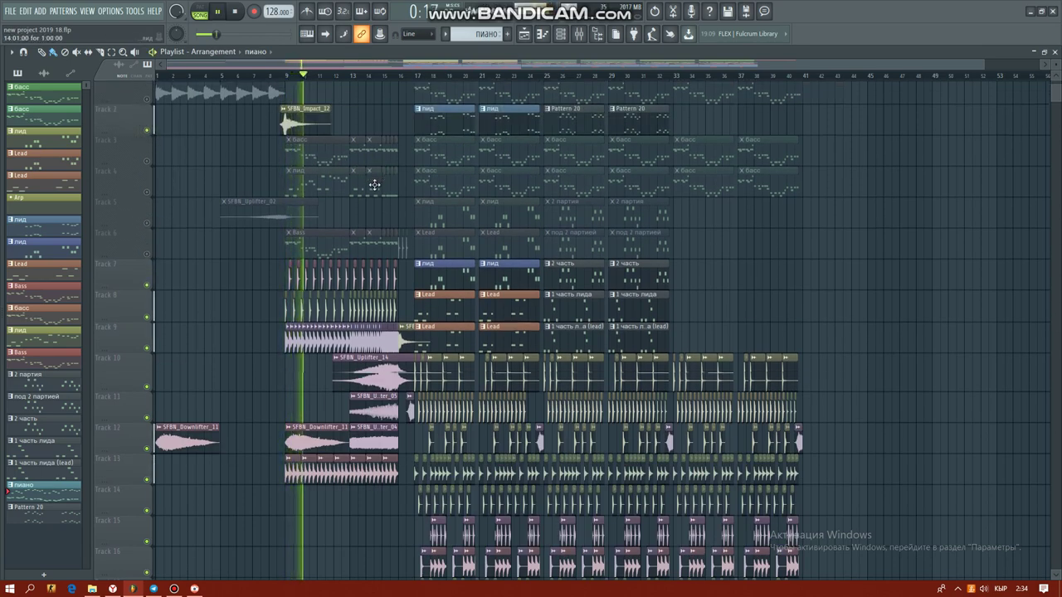
{"action": "scroll", "coordinate": [347, 287], "scroll_direction": "down", "scroll_amount": 10}
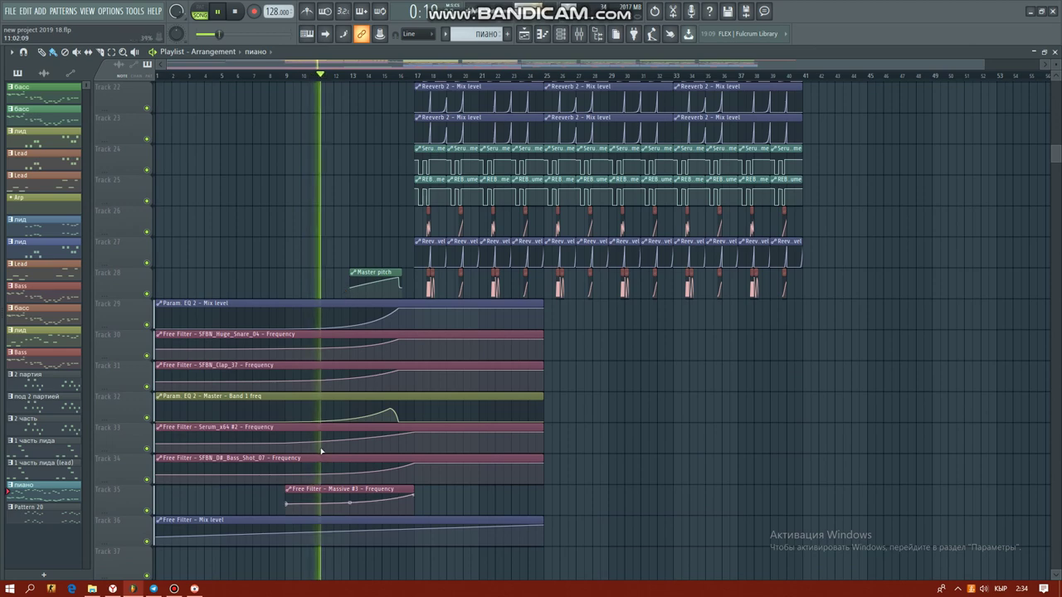
{"action": "scroll", "coordinate": [319, 461], "scroll_direction": "up", "scroll_amount": 11}
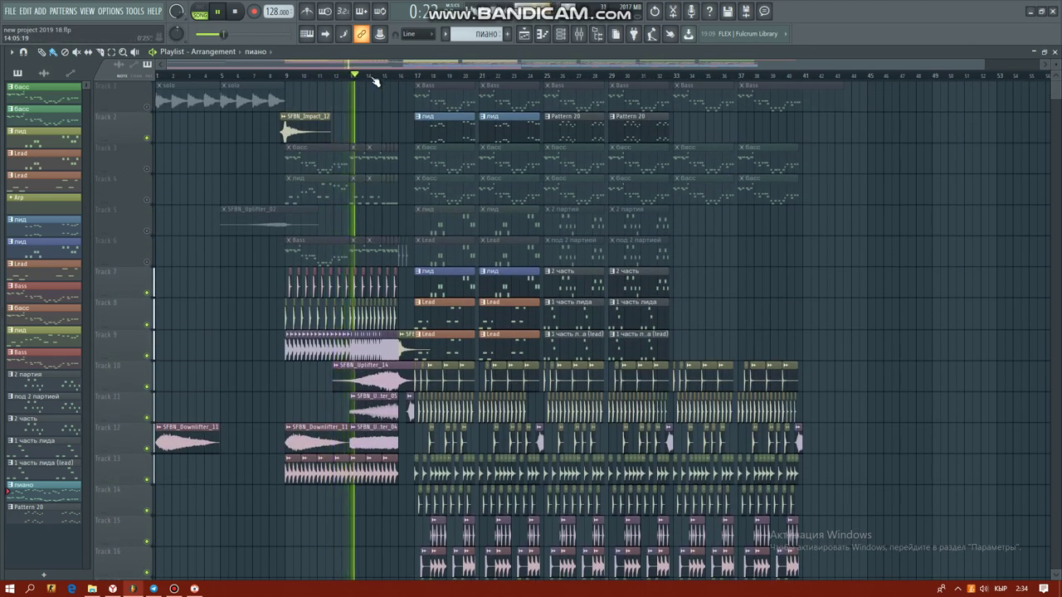
{"action": "scroll", "coordinate": [373, 202], "scroll_direction": "down", "scroll_amount": 4}
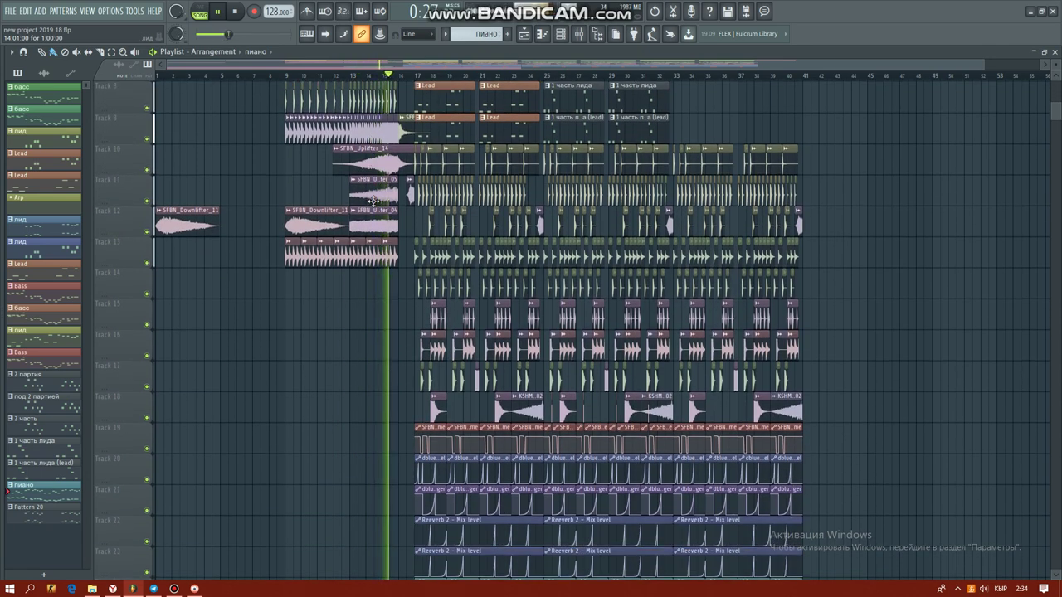
{"action": "scroll", "coordinate": [384, 190], "scroll_direction": "up", "scroll_amount": 2}
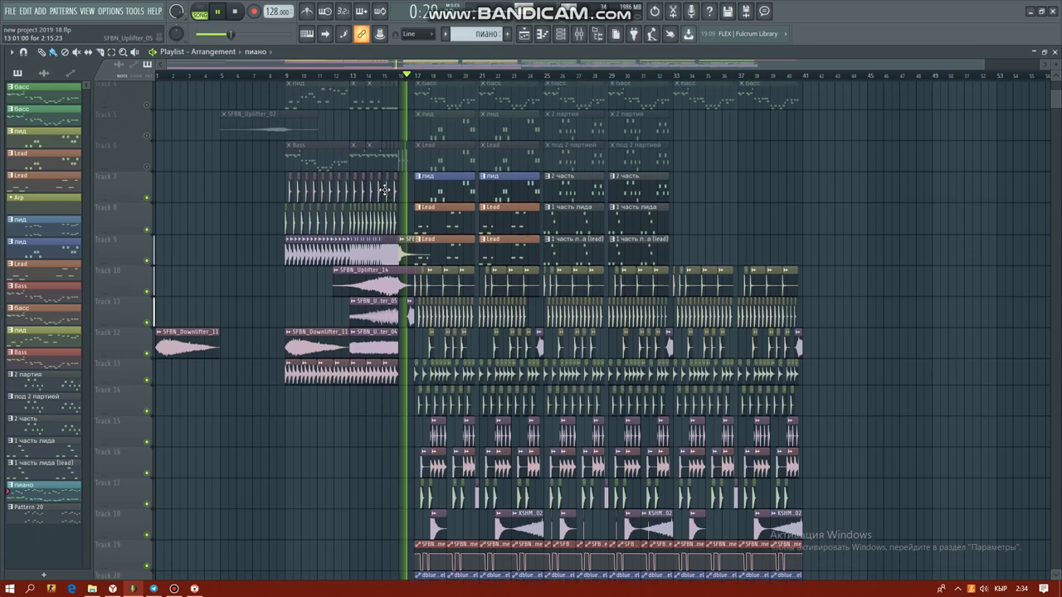
{"action": "scroll", "coordinate": [249, 179], "scroll_direction": "up", "scroll_amount": 2}
{"action": "key", "text": "space"}
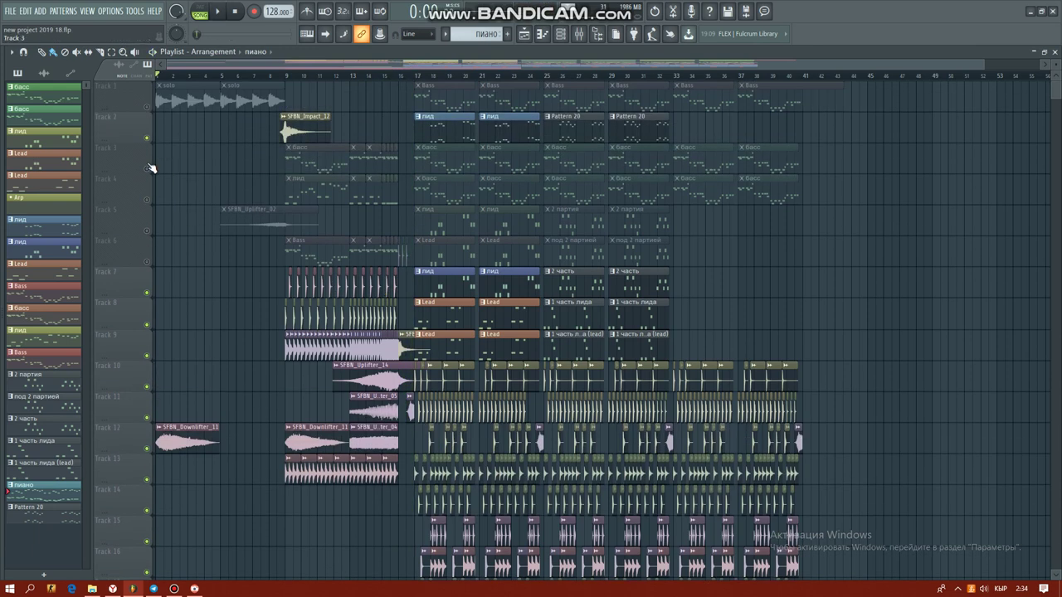
- Turn every playlist track back on, and audition track 1 soloed from bar 1 before releasing the solo
{"action": "left_click", "coordinate": [148, 168]}
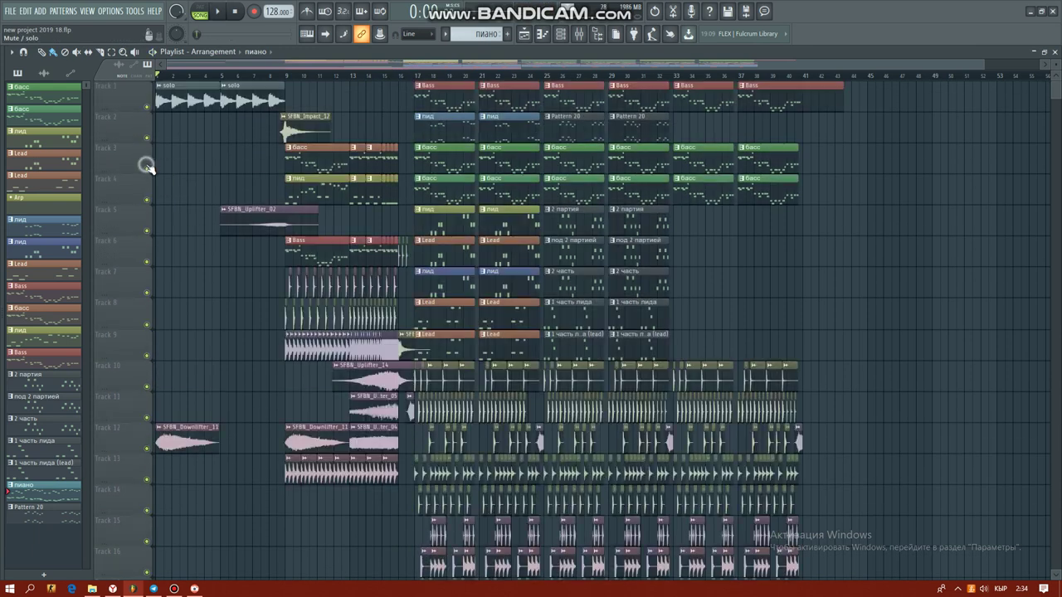
{"action": "right_click", "coordinate": [147, 106]}
{"action": "key", "text": "space"}
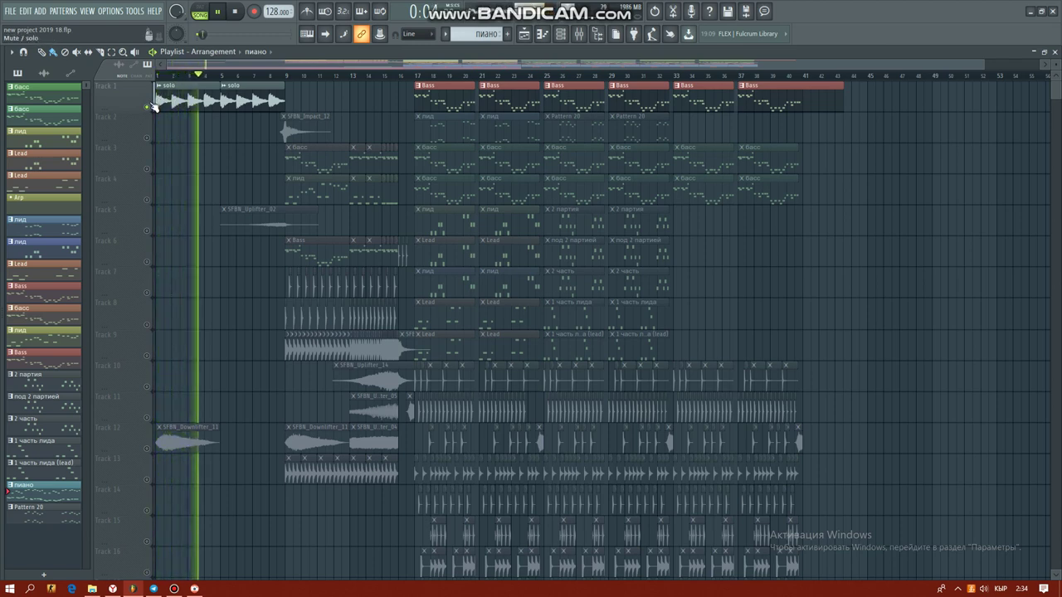
{"action": "key", "text": "space"}
{"action": "right_click", "coordinate": [146, 106]}
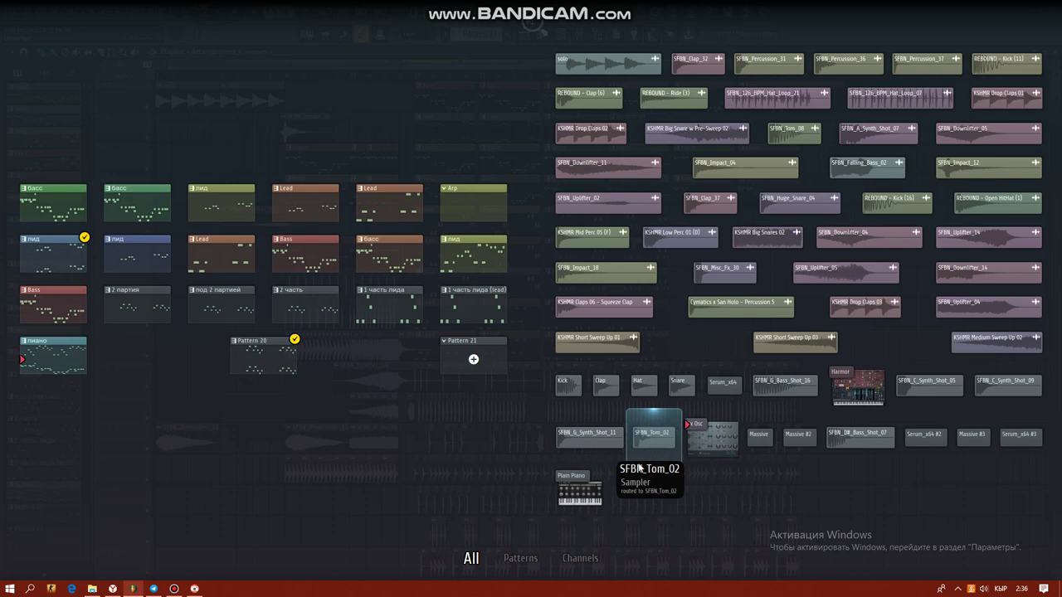
- Close the pattern and channel picker and review the full arrangement down to the automation tracks
{"action": "left_click", "coordinate": [488, 393]}
{"action": "scroll", "coordinate": [541, 87], "scroll_direction": "down", "scroll_amount": 1}
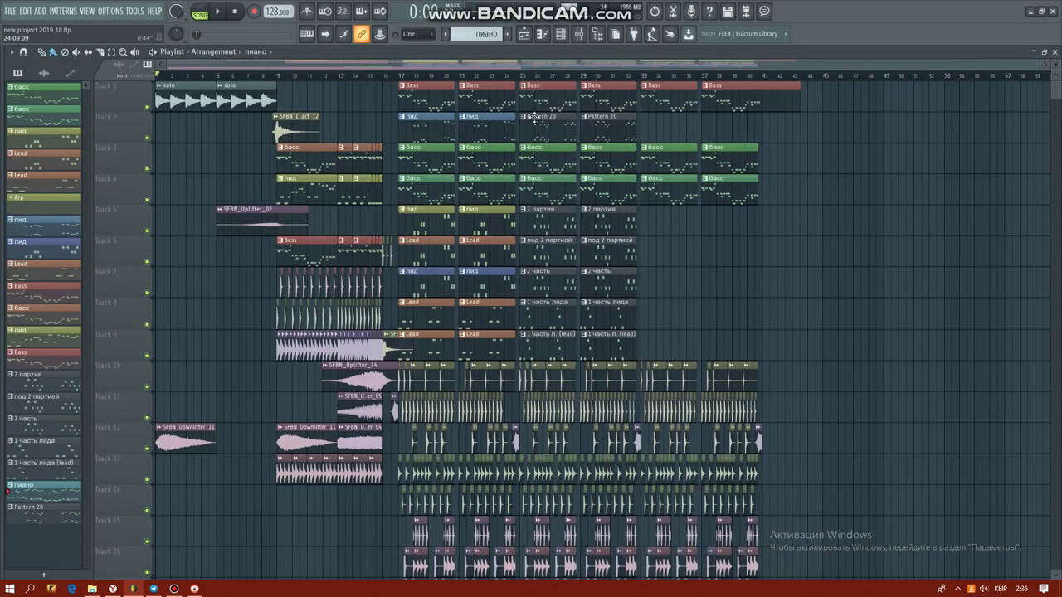
{"action": "scroll", "coordinate": [532, 116], "scroll_direction": "down", "scroll_amount": 8}
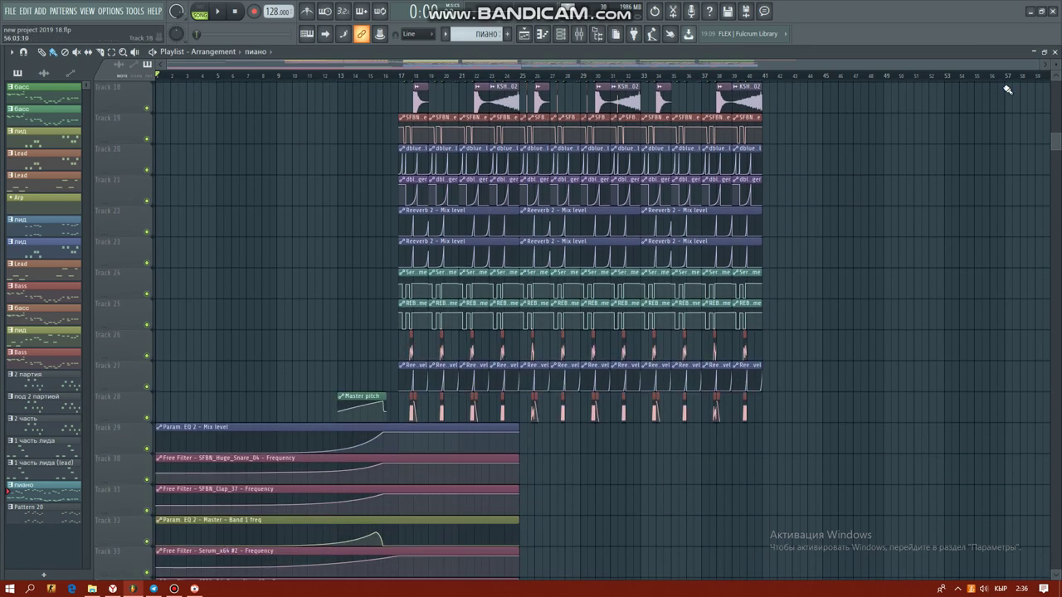